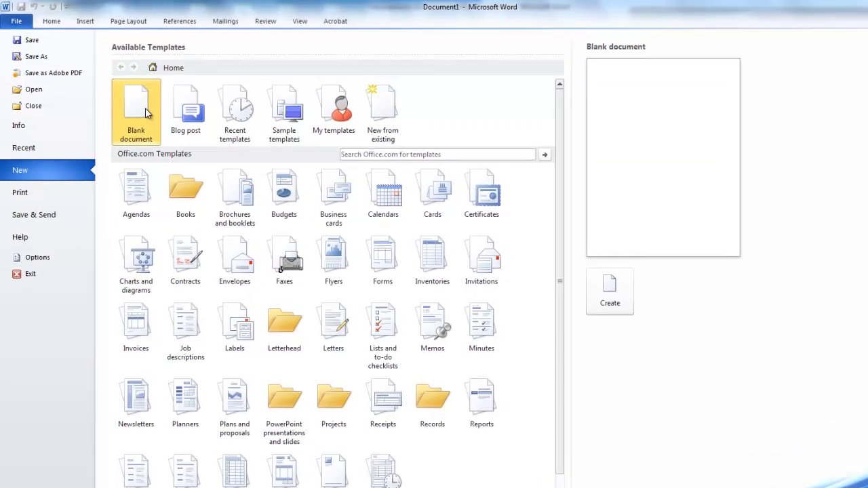
- Create a new blank document with the ruler showing
double_click(137, 112)
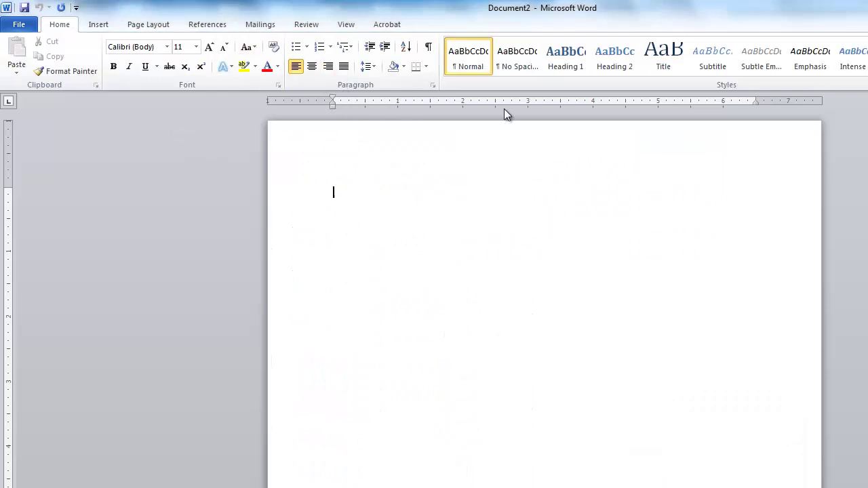
left_click(345, 26)
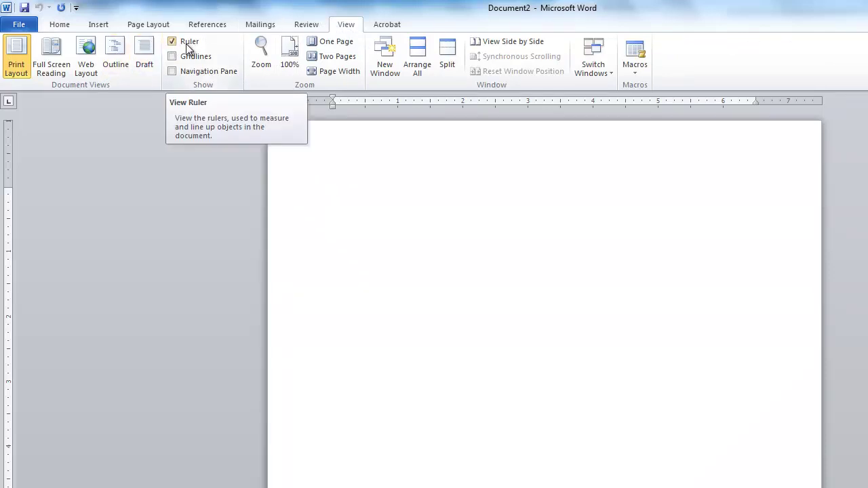
left_click(57, 25)
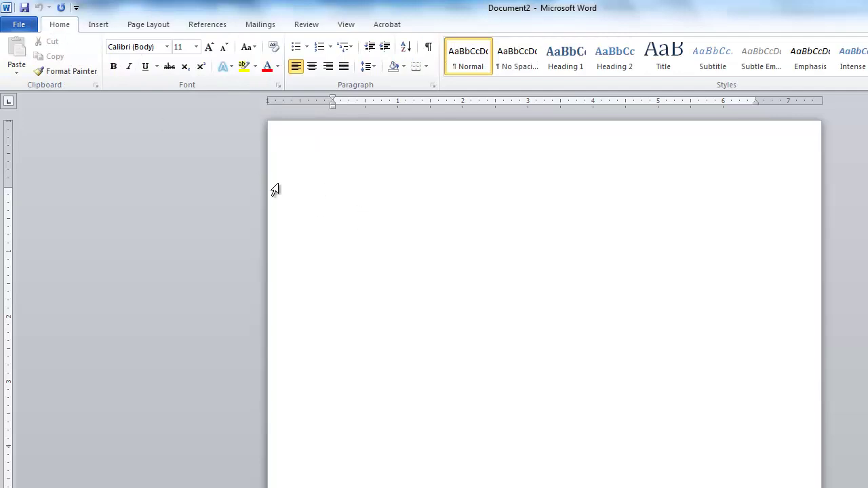
- Switch the page to landscape, zoom out to 80%, and apply Narrow 0.5" margins
left_click(148, 25)
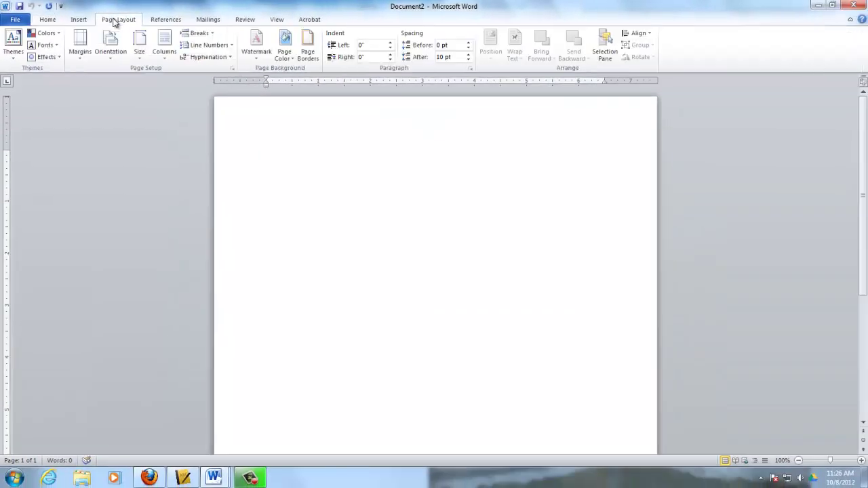
left_click(115, 53)
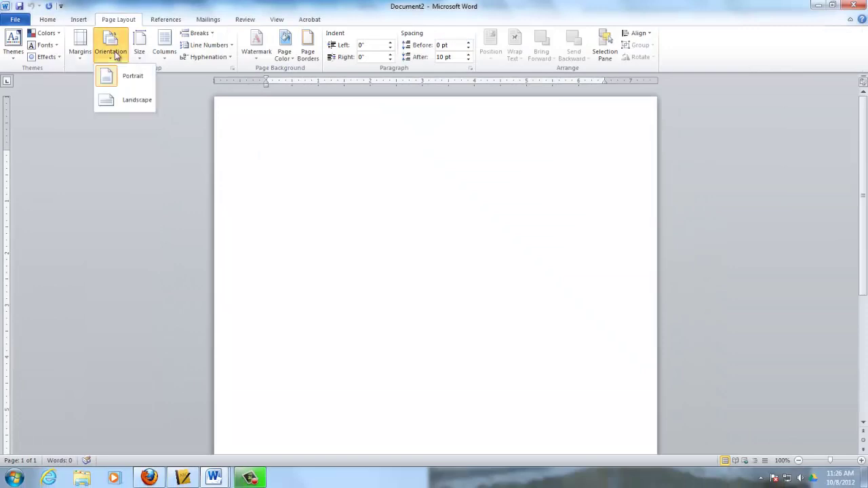
left_click(125, 99)
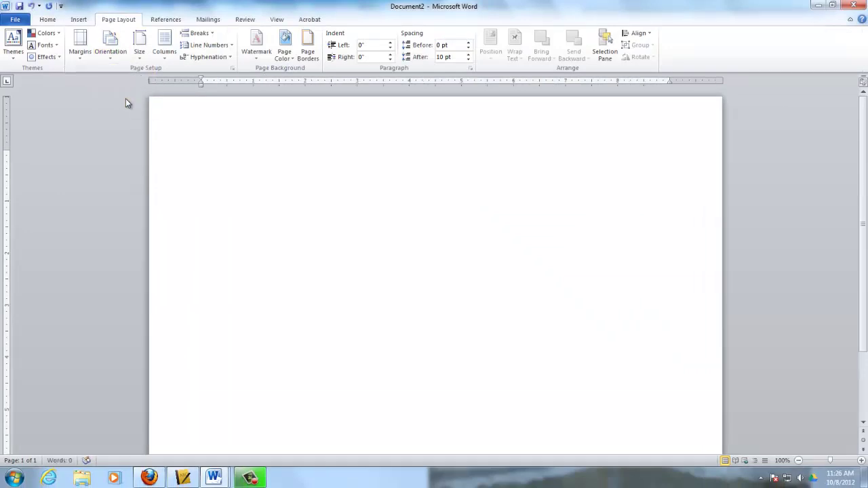
left_click(798, 461)
left_click(798, 461)
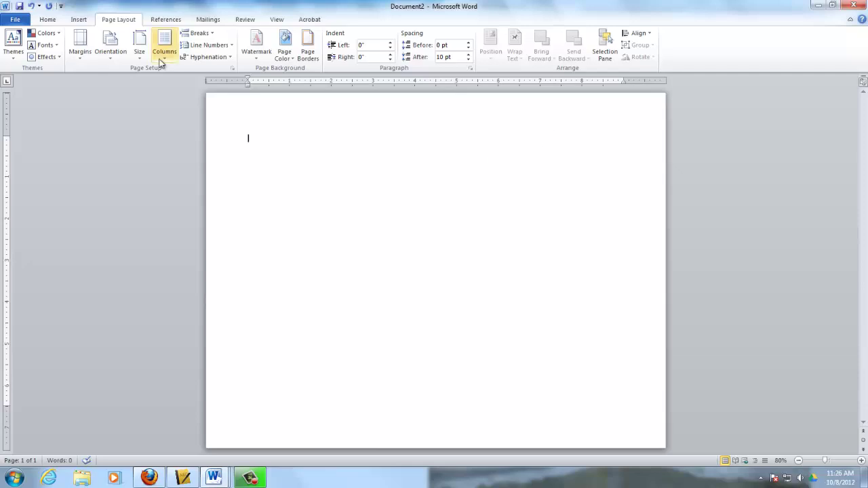
left_click(80, 55)
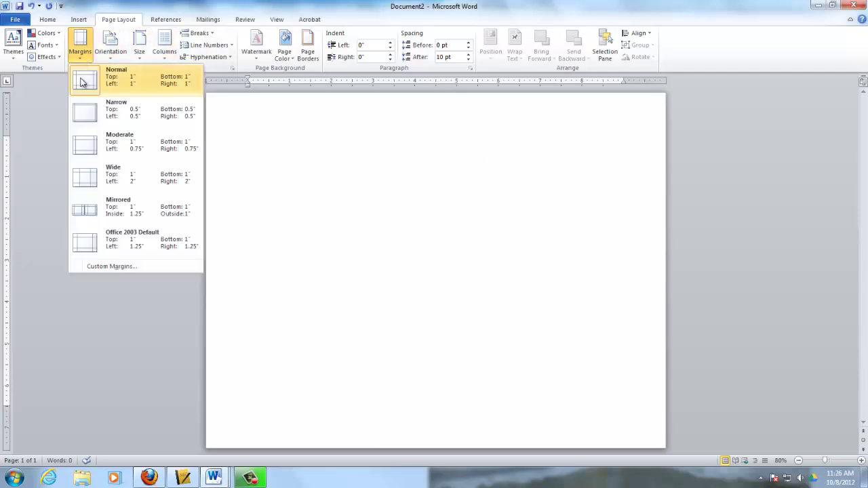
left_click(87, 110)
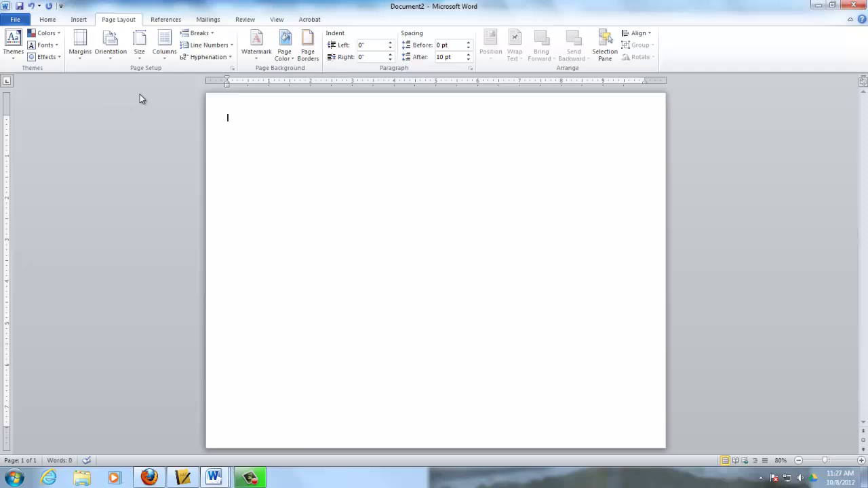
- In More Columns, choose Three columns and set the spacing to 1 inch
left_click(166, 56)
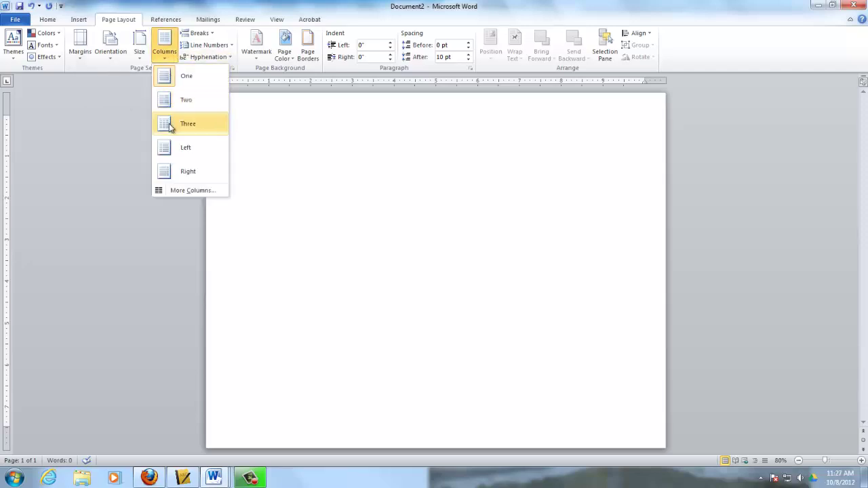
left_click(197, 190)
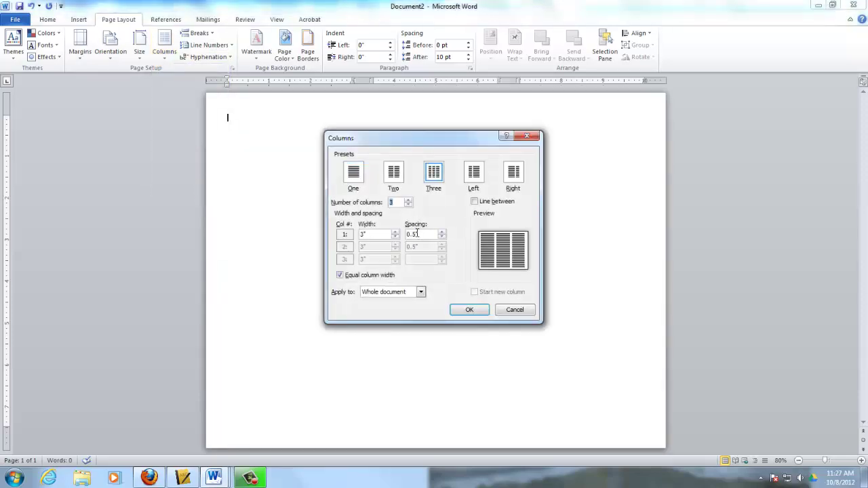
left_click_drag(417, 234, 407, 234)
type("1")
left_click(482, 313)
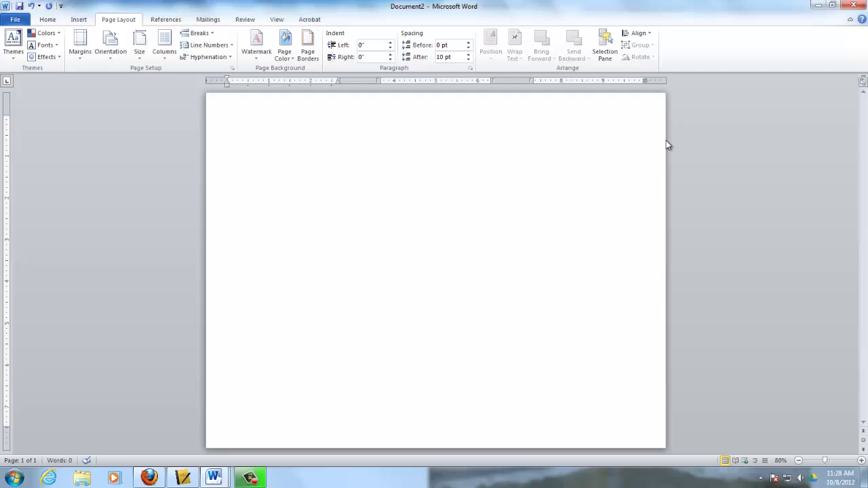
- Remove the test text and insert two column breaks across the first page
type("jdaskdjasld")
key("BackSpace")
key("BackSpace")
key("BackSpace")
key("BackSpace")
key("BackSpace")
key("BackSpace")
key("BackSpace")
key("BackSpace")
key("BackSpace")
key("BackSpace")
key("BackSpace")
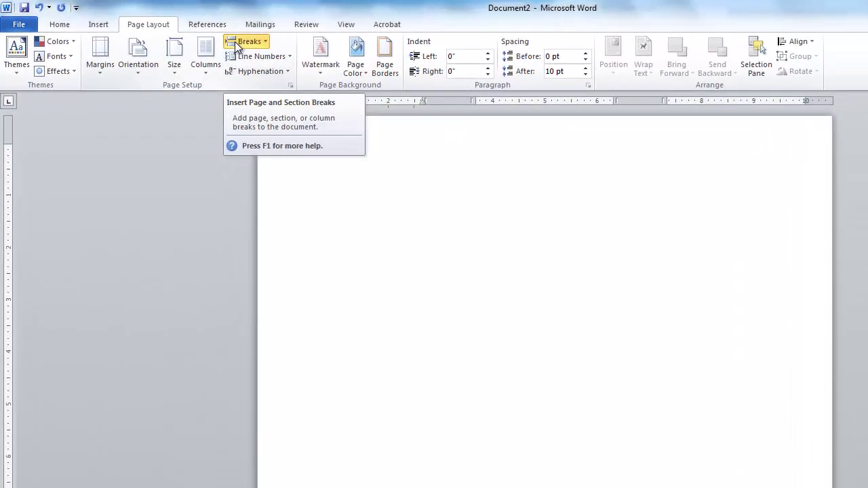
left_click(235, 43)
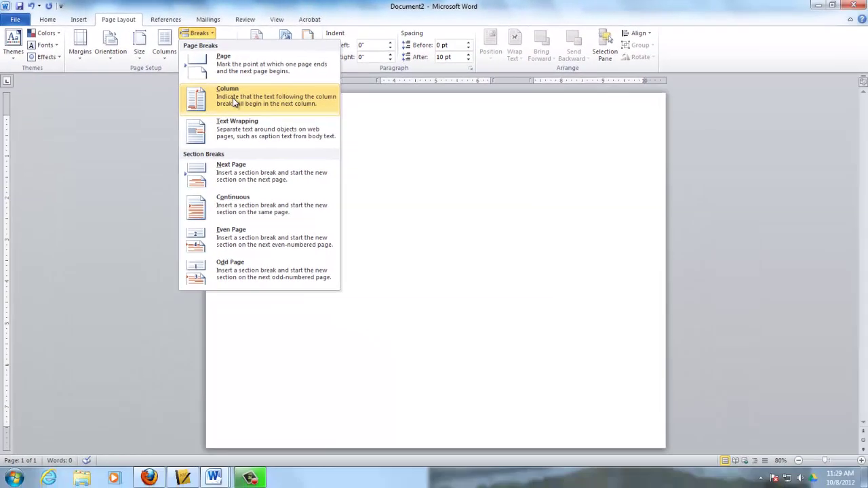
left_click(233, 101)
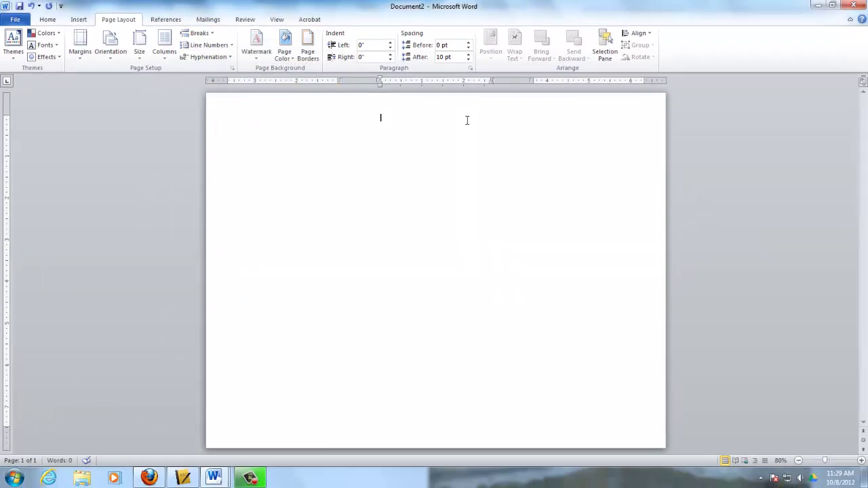
left_click(200, 34)
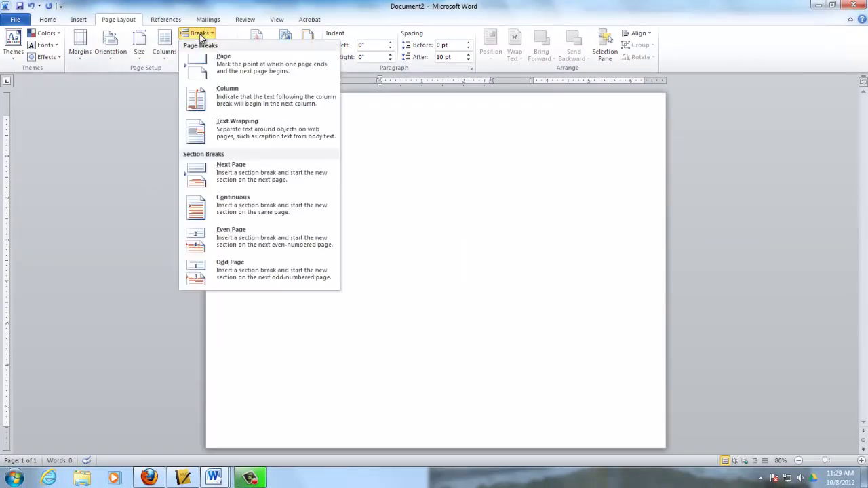
left_click(238, 100)
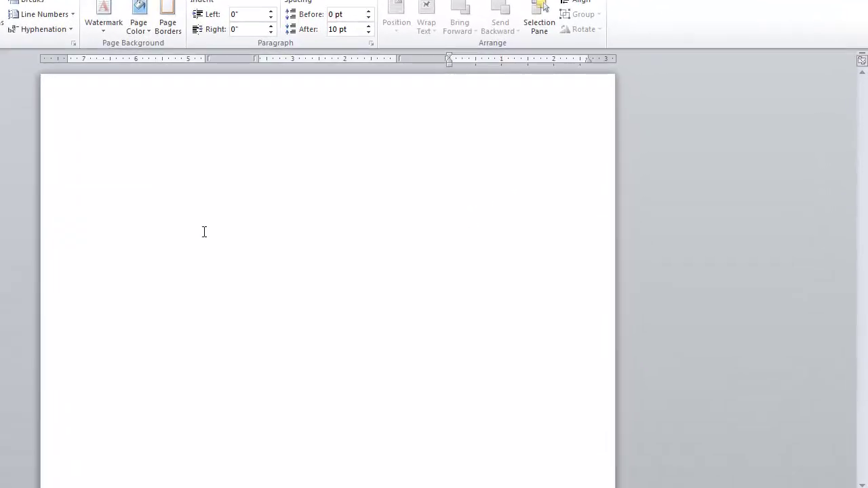
- Insert three more column breaks, carrying the document onto a second page
left_click(29, 1)
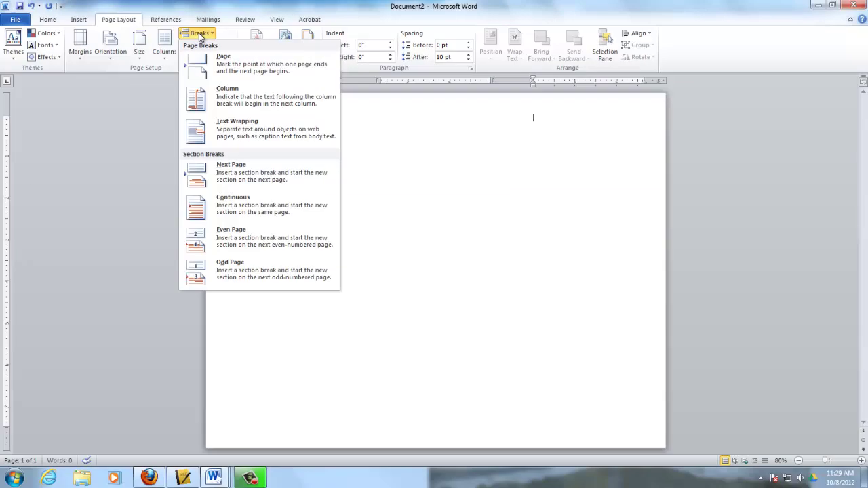
left_click(211, 101)
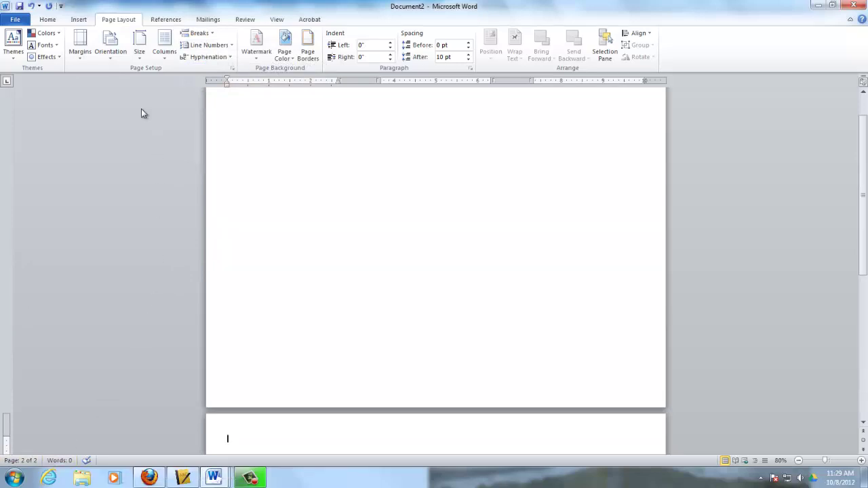
left_click(198, 34)
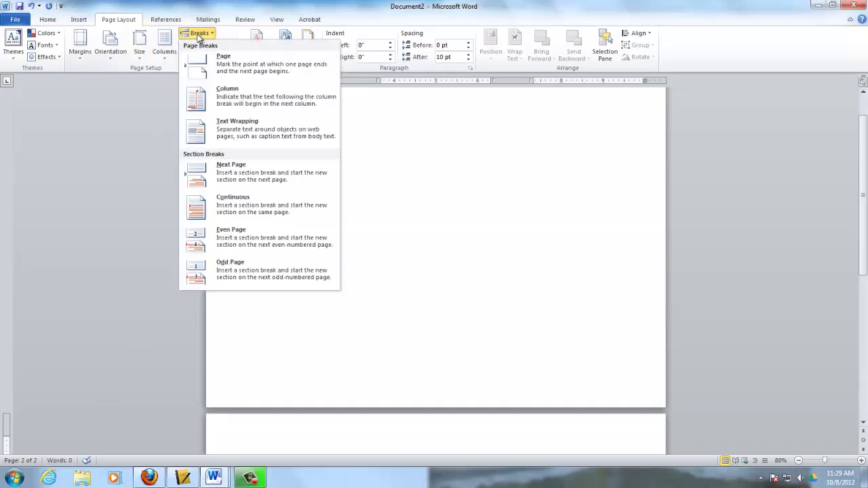
left_click(222, 97)
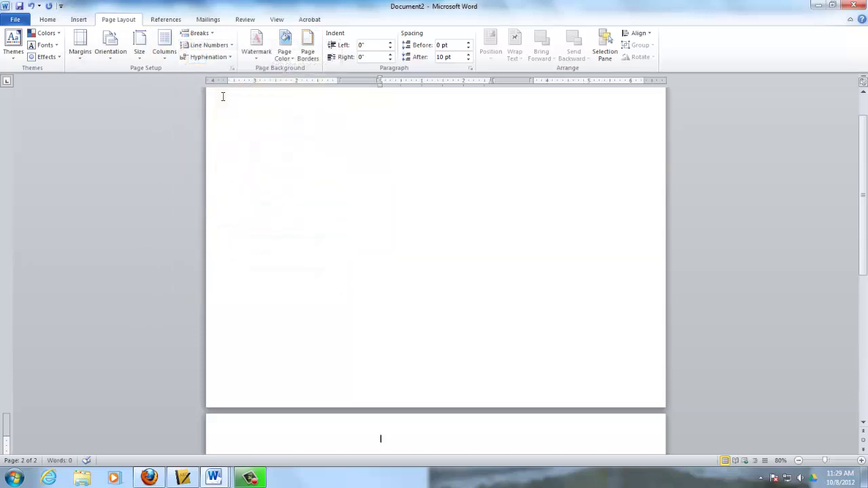
left_click(199, 34)
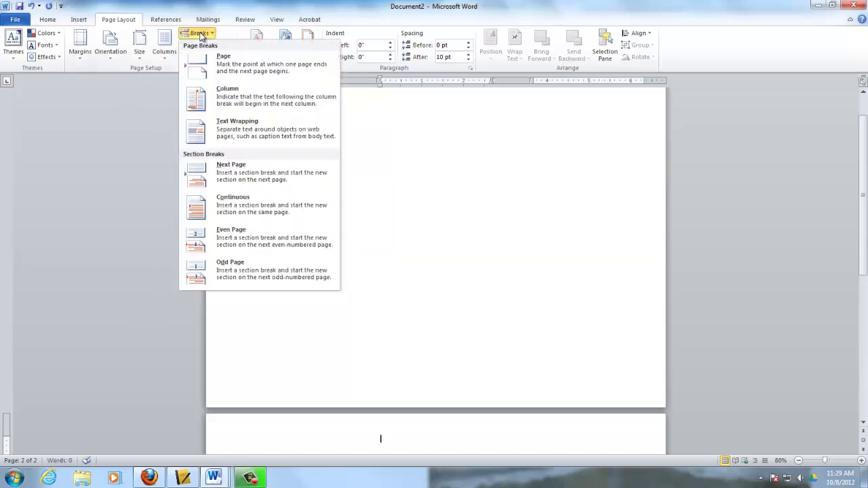
left_click(238, 102)
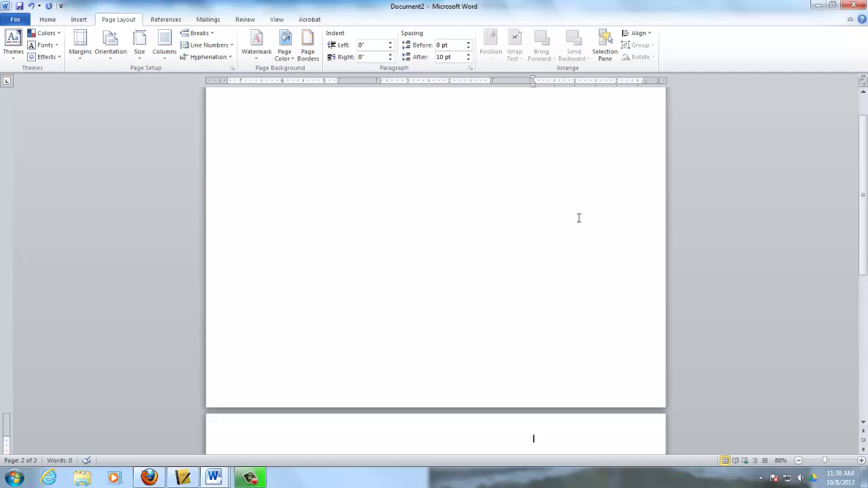
- Type 'Your Name', 'CHS Freshman' and 'Class of 2017' on separate lines in the right panel
key("Page_Up")
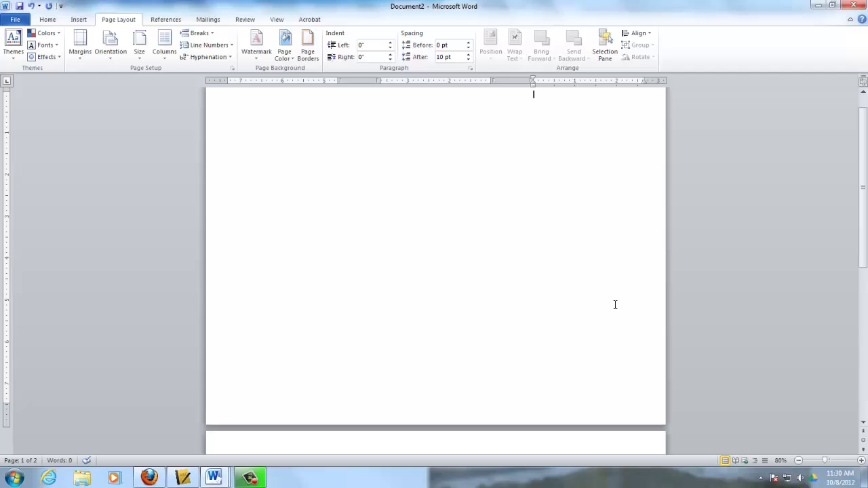
type("Your Name")
key("Return")
key("Return")
type("CHS Freshman")
key("Return")
type("Cla")
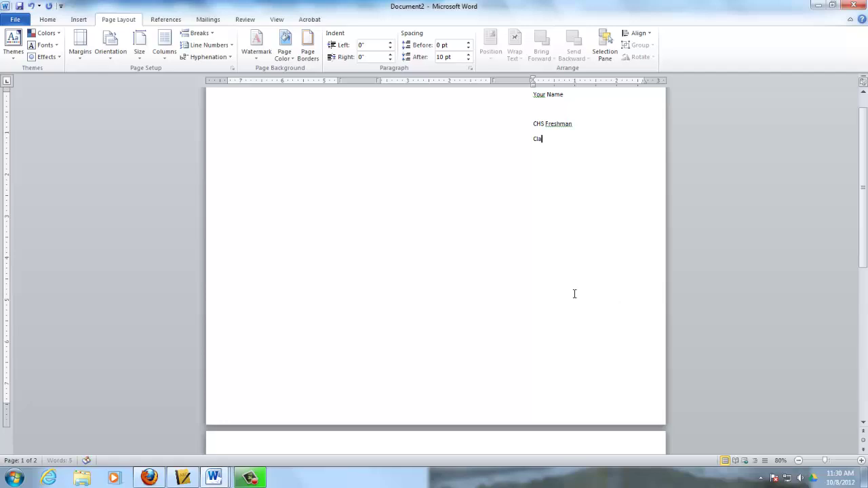
type("ss of 2017")
- Center the name panel lines and enlarge them to 16 pt
left_click_drag(533, 93, 626, 138)
left_click(47, 19)
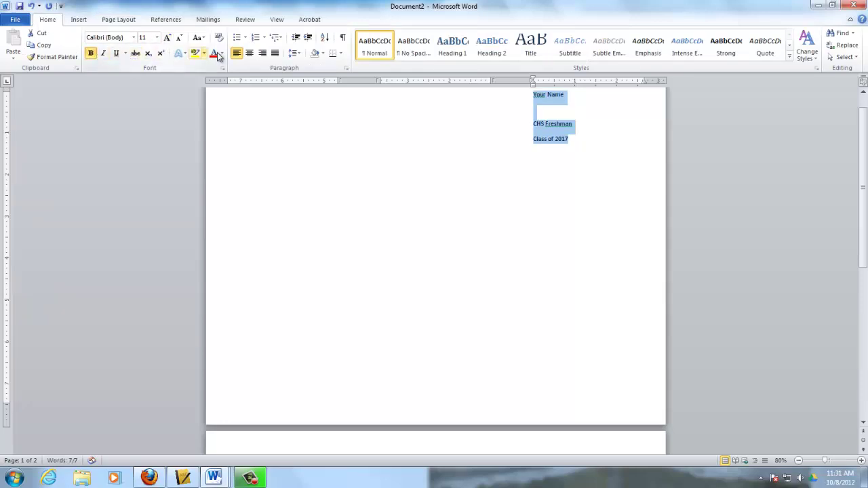
left_click(250, 54)
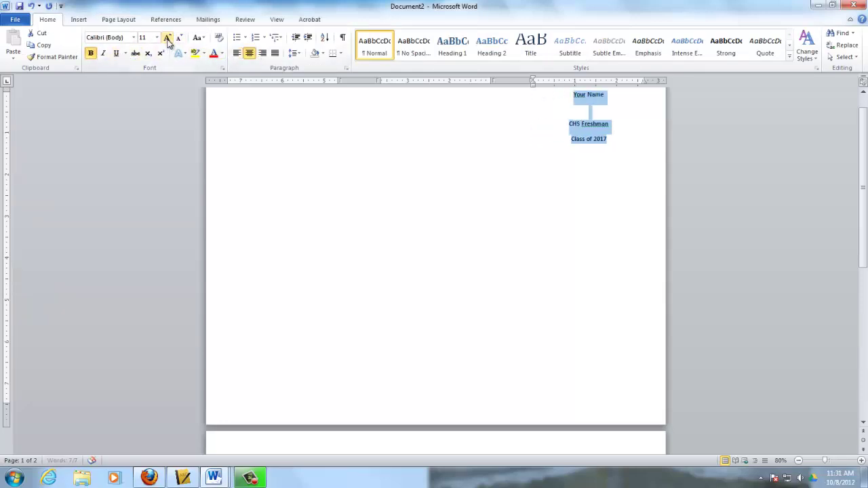
left_click(167, 37)
left_click(167, 38)
left_click(167, 38)
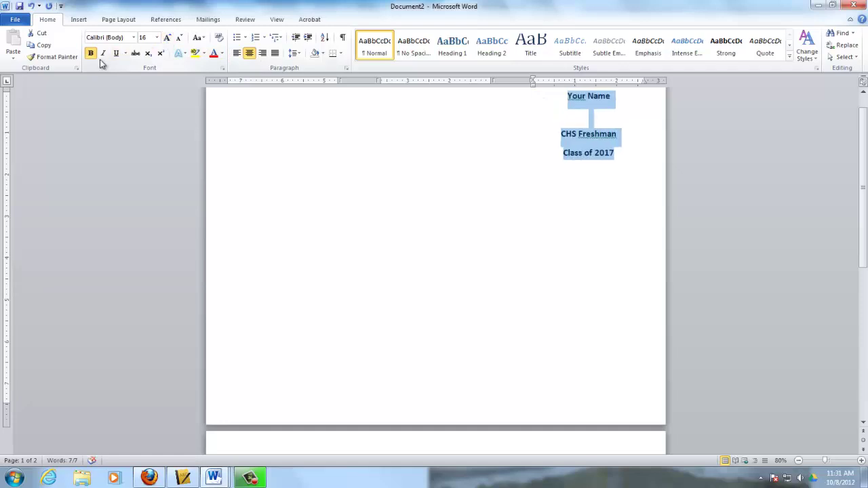
- Set the Your Name line in the Bauhaus 93 font
left_click(589, 107)
left_click_drag(627, 97, 563, 100)
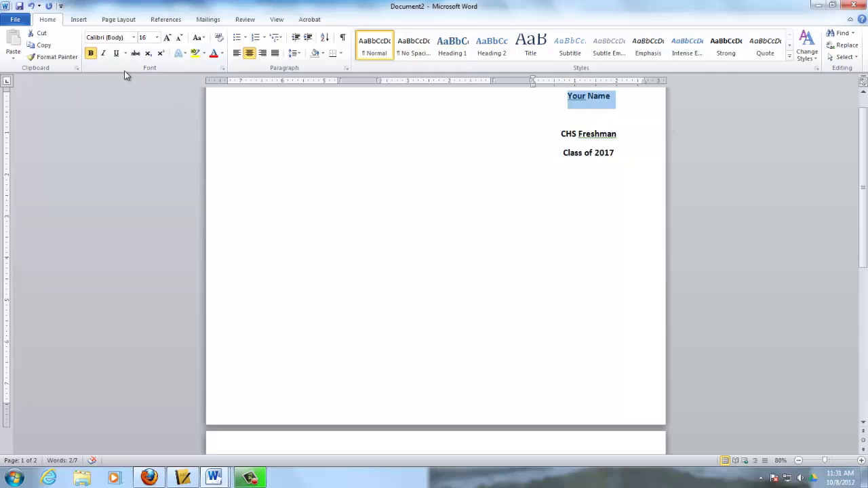
left_click(134, 37)
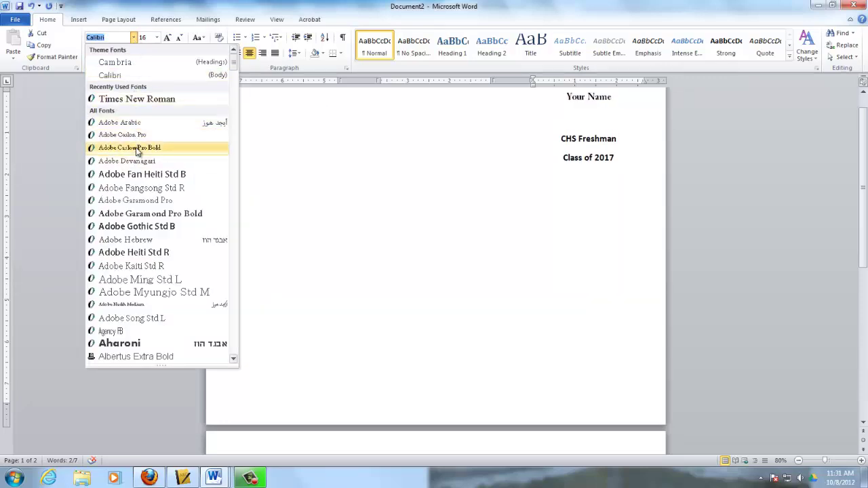
scroll(136, 334, "down", 5)
left_click(136, 341)
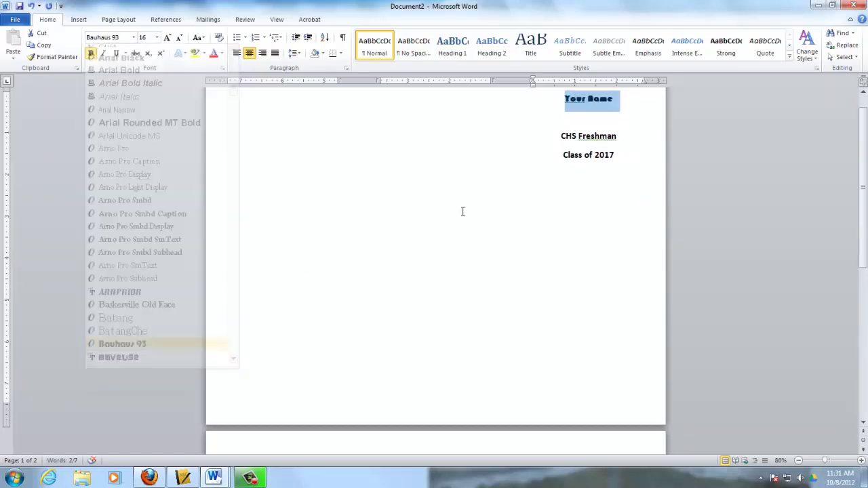
left_click(570, 127)
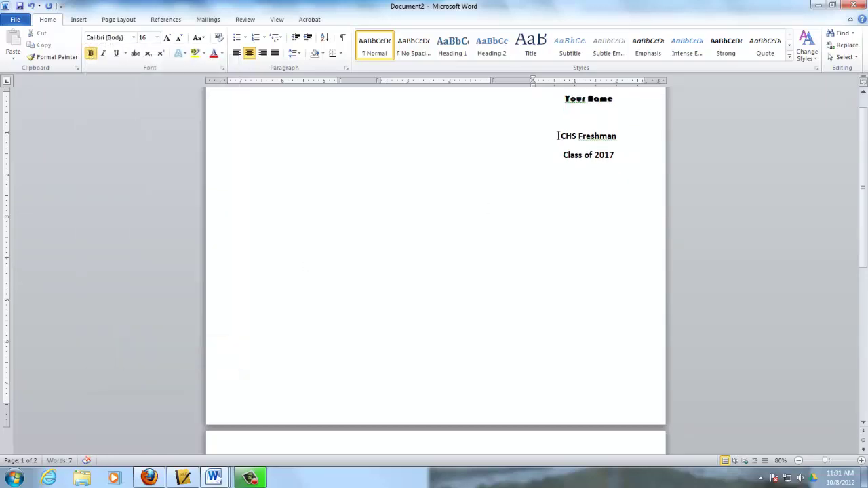
- Add blank lines below Your Name and insert a school bus photo from a Clip Art search for 'school'
key("Return")
key("Return")
key("Return")
key("Return")
key("Return")
key("Return")
key("Return")
key("Return")
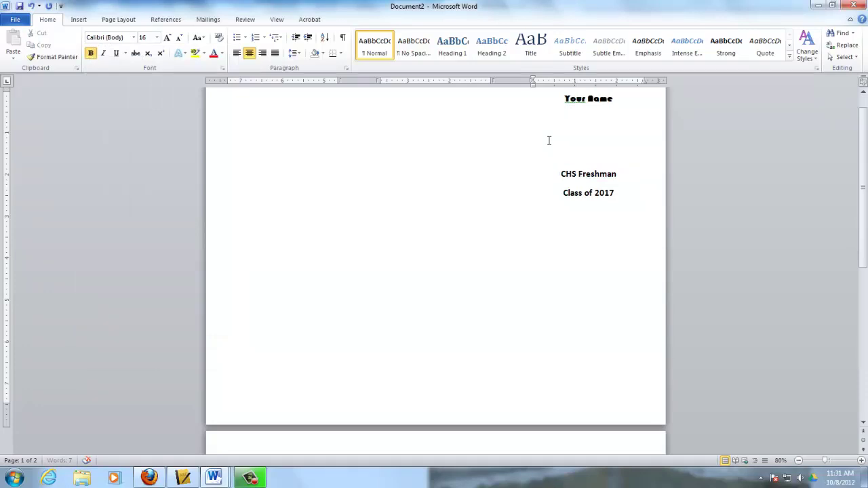
key("Return")
key("Return")
key("Return")
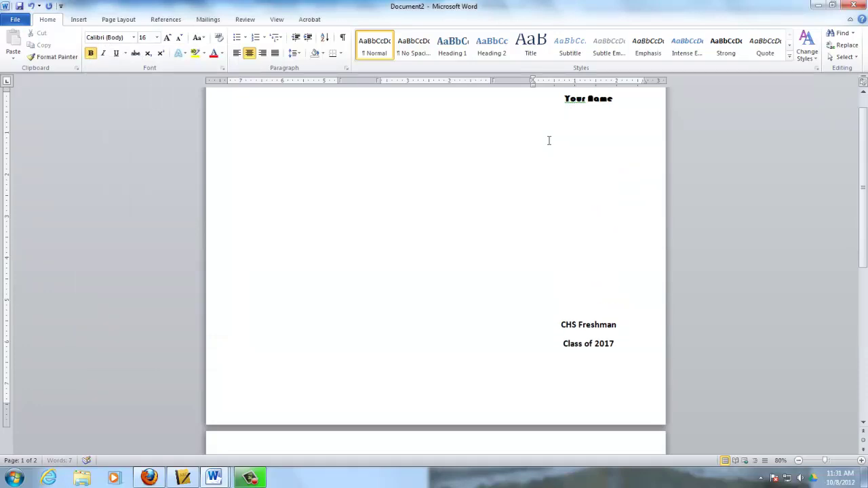
left_click(593, 214)
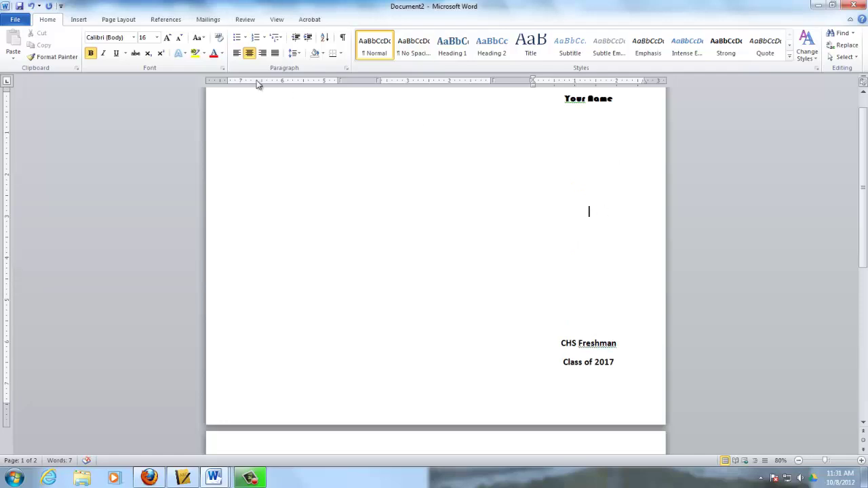
left_click(79, 20)
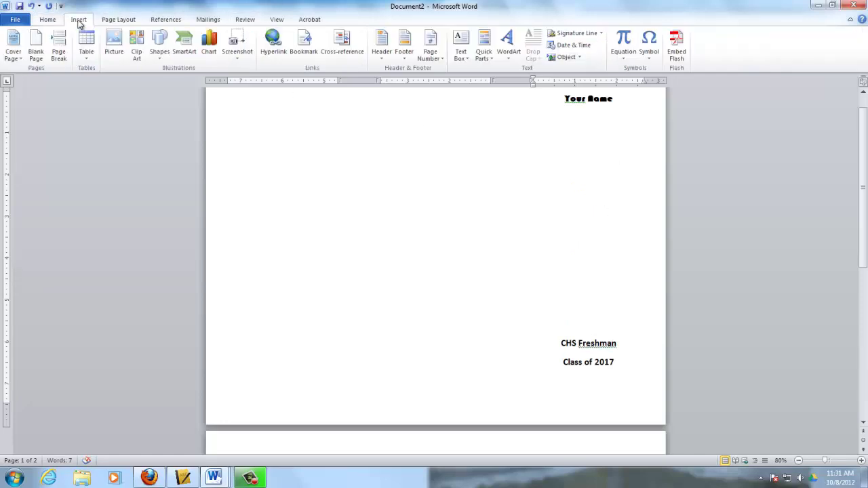
left_click(137, 52)
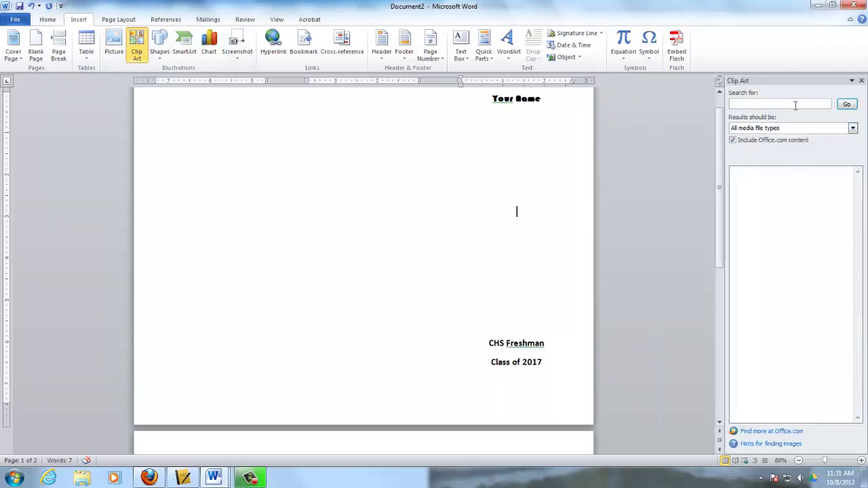
type("school")
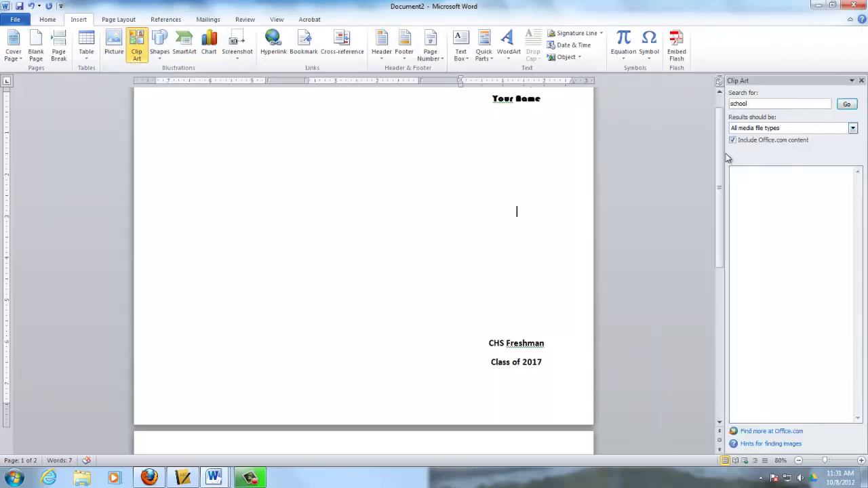
left_click(846, 104)
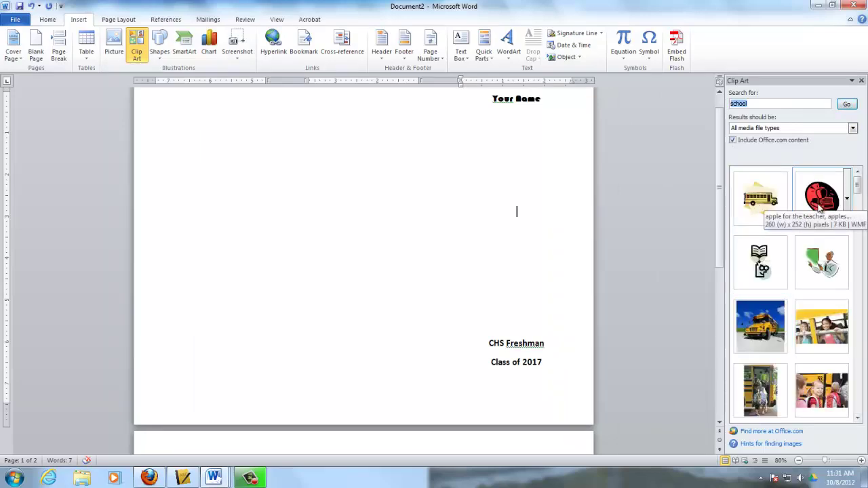
left_click(759, 324)
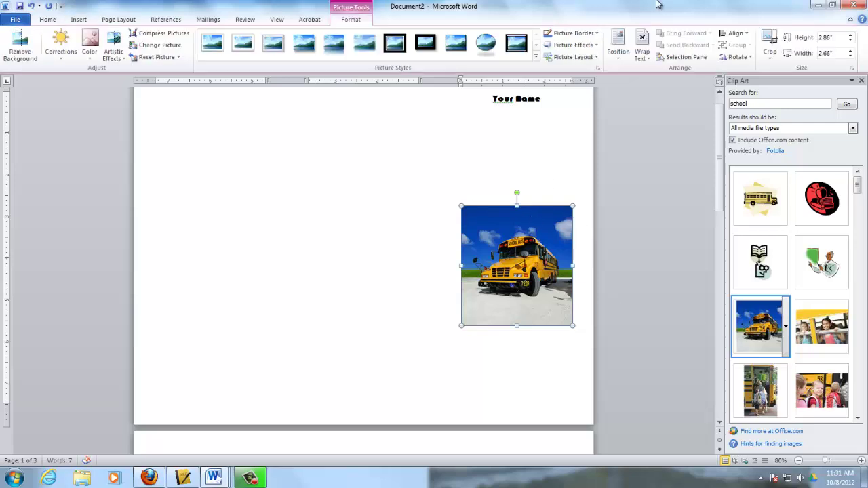
- Give the bus photo Top and Bottom wrapping and position it under Your Name
left_click(640, 54)
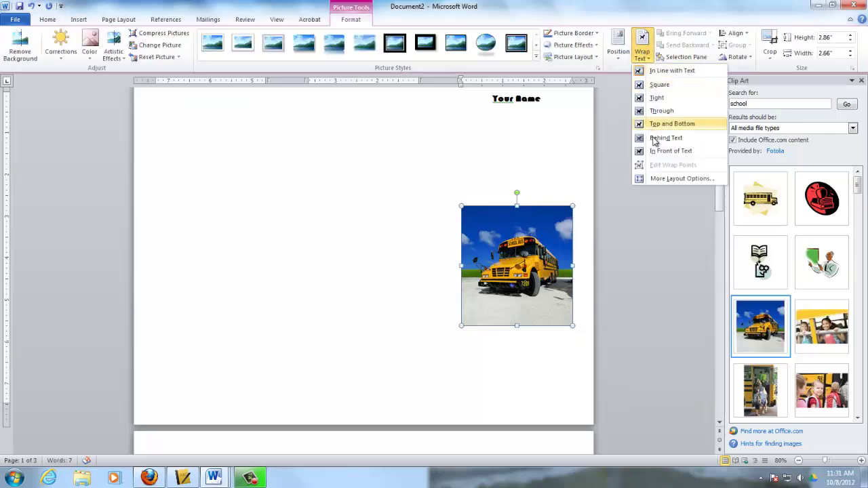
left_click(672, 123)
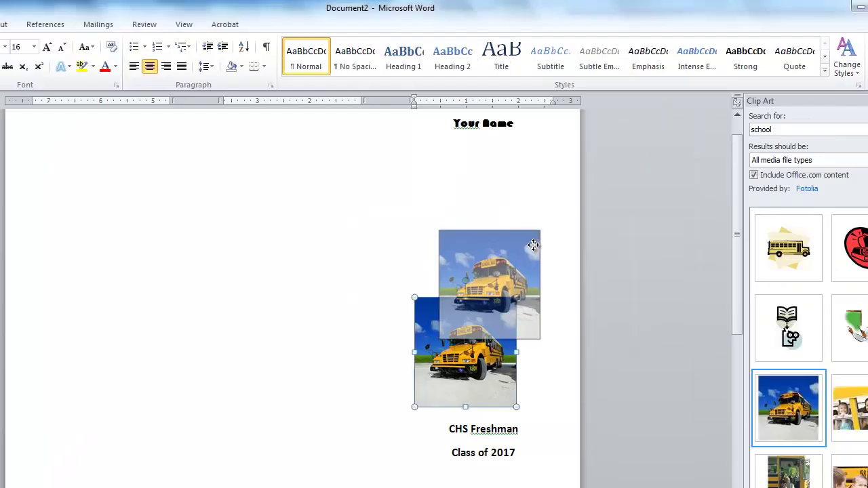
left_click_drag(537, 242, 534, 242)
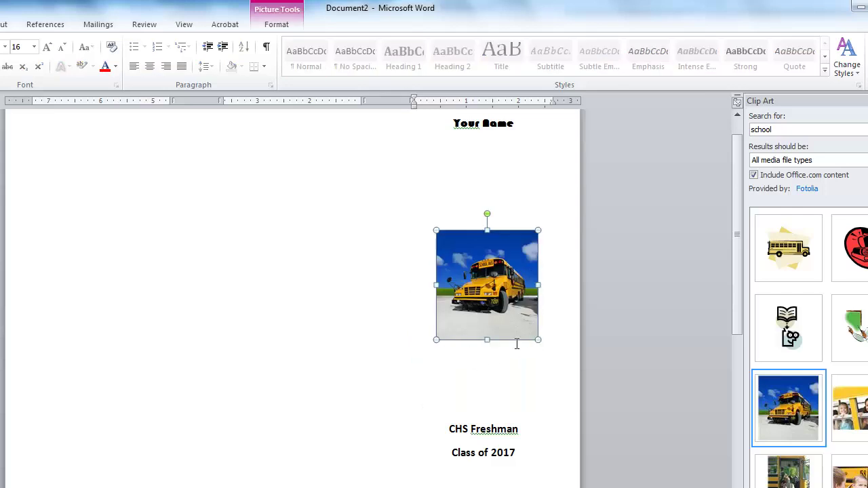
left_click(251, 137)
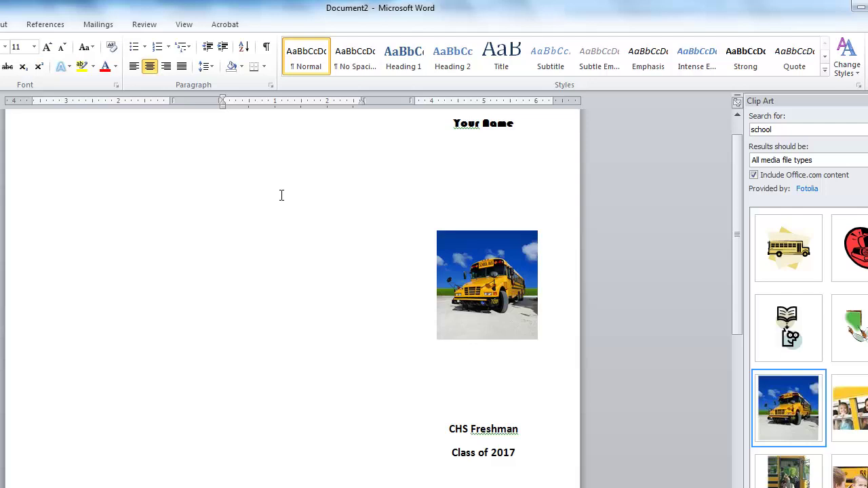
- Type the centered heading 'Highlights' / 'Of the year' at the top of the middle panel
left_click(134, 66)
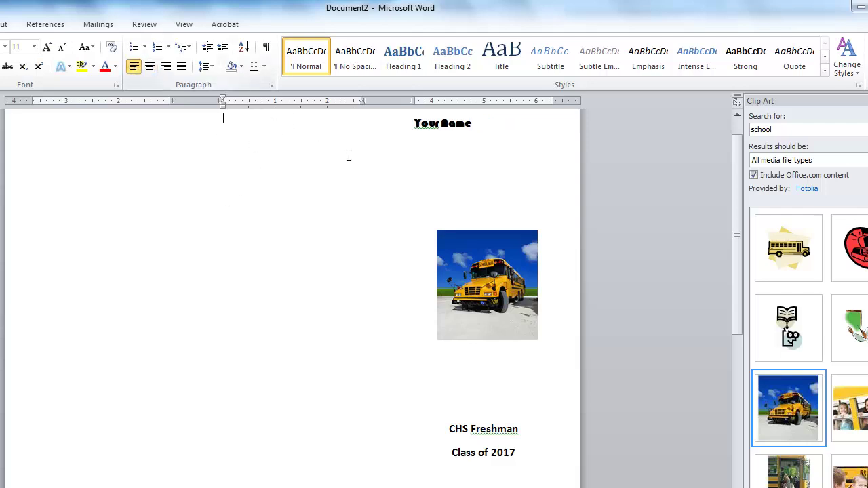
left_click(149, 66)
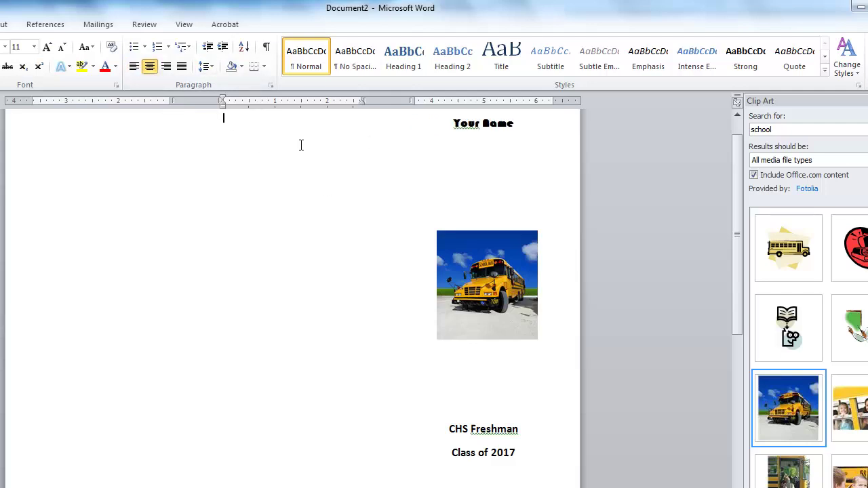
type("hlights")
key("Return")
type("Of the year")
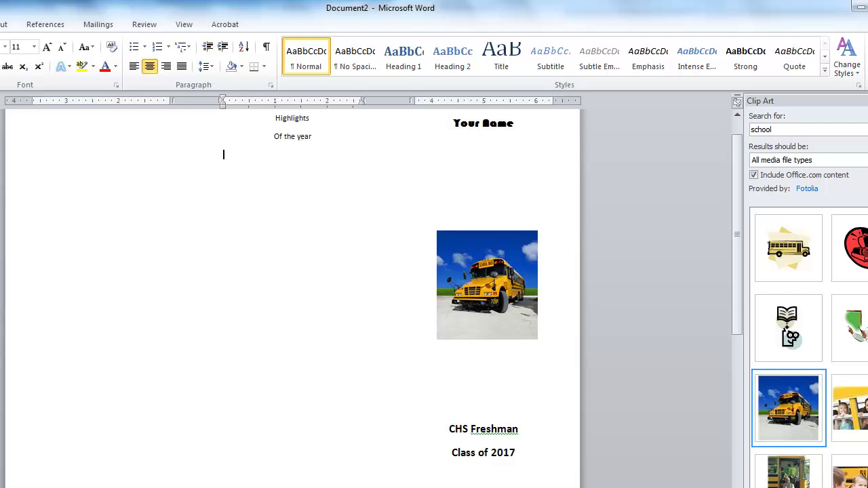
key("ctrl+l")
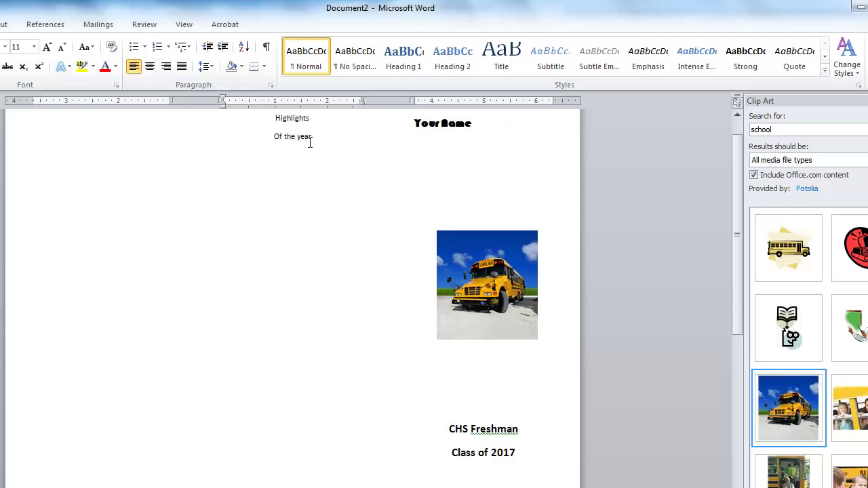
- Re-center the Your Name heading in the right panel
left_click(440, 120)
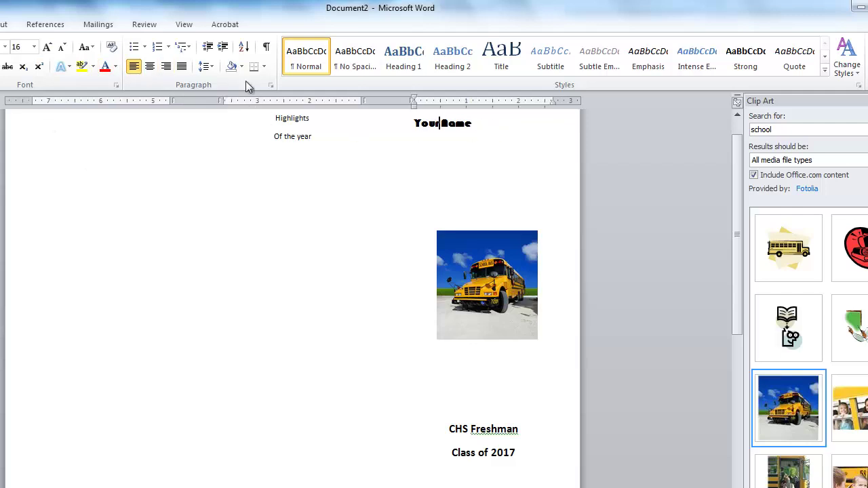
left_click(150, 68)
left_click(279, 161)
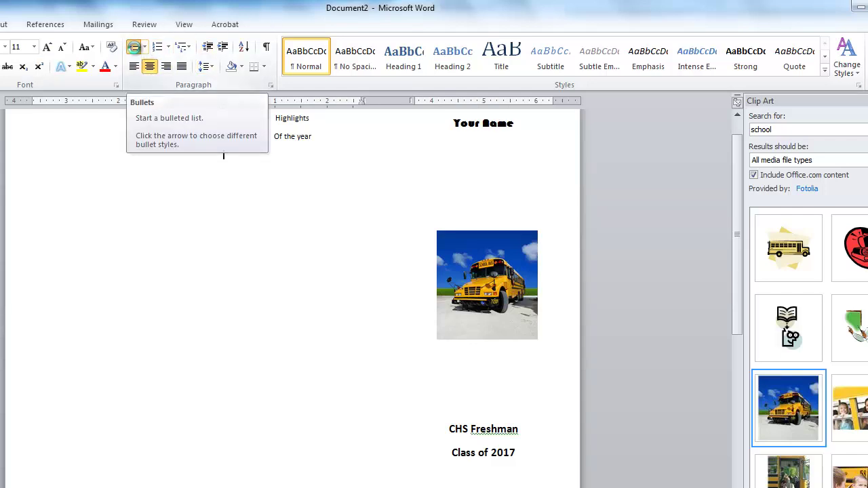
- Type a bulleted list: Clubs, Goals, Sports, Extracurricular, Things you like
left_click(135, 48)
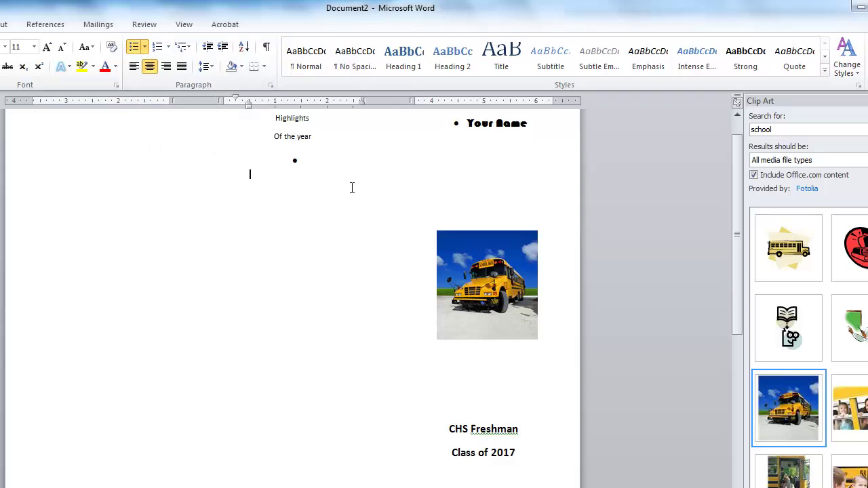
type("lubs Go")
type("als S")
type("ports")
key("Return")
key("shift+Tab")
type("Extracurricular")
key("Return")
type("Things you like")
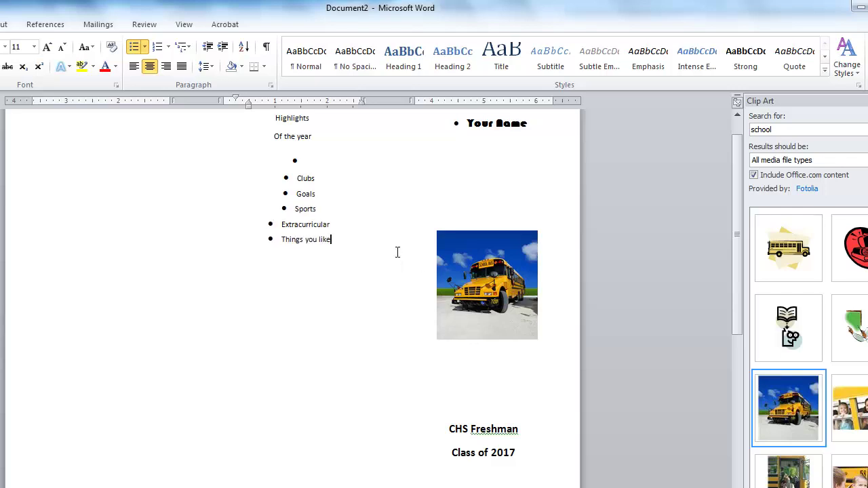
- Enlarge the Highlights block to size 18 and left-align the bullet items
left_click_drag(331, 239, 284, 173)
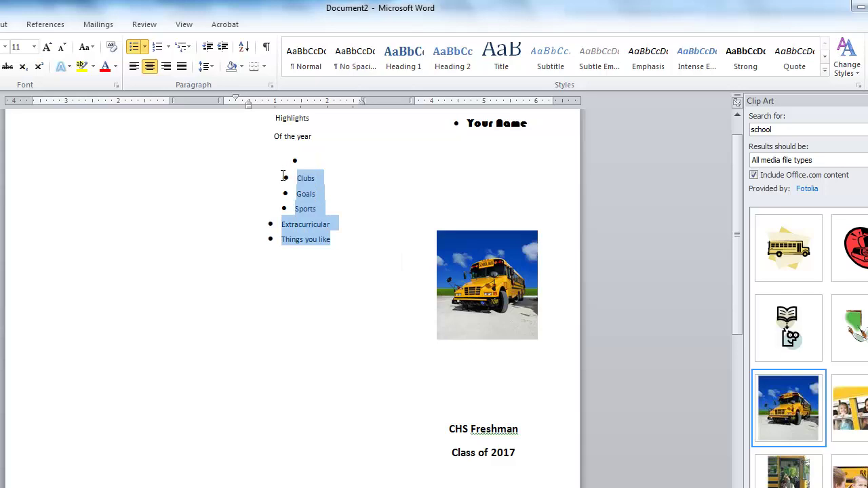
left_click(252, 160)
left_click_drag(334, 239, 275, 122)
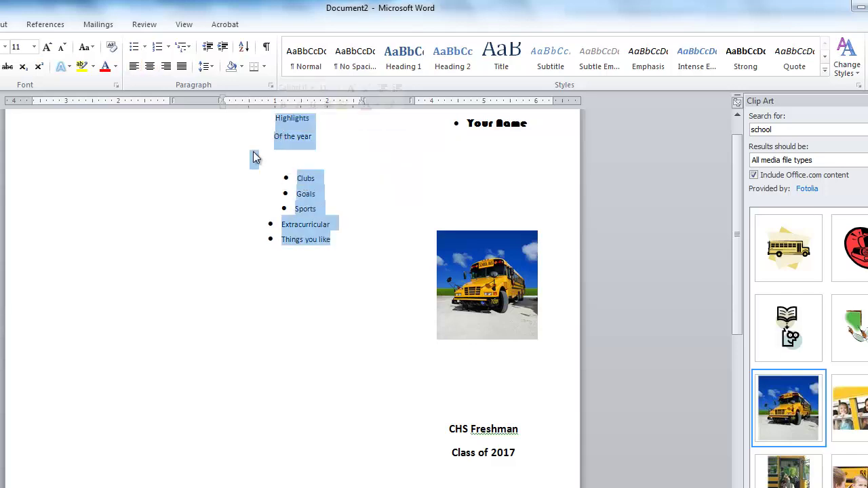
left_click(47, 46)
left_click(46, 46)
left_click(47, 47)
left_click(47, 46)
left_click(327, 266)
left_click_drag(292, 201, 324, 297)
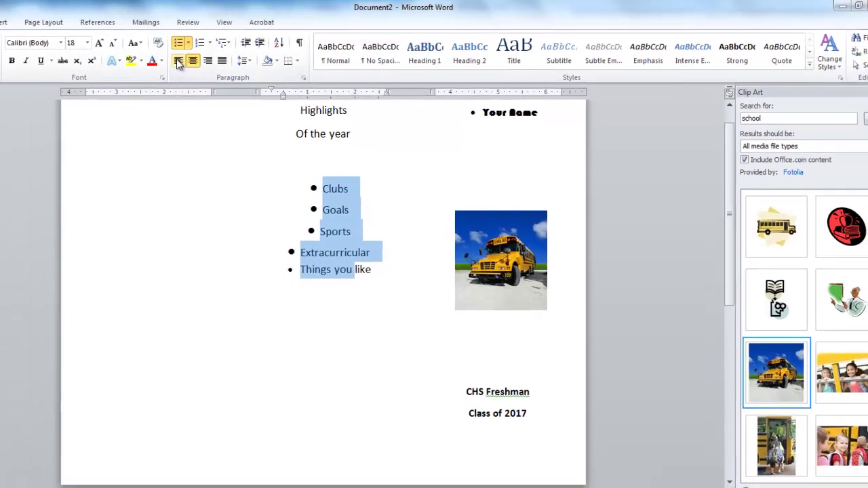
left_click(178, 61)
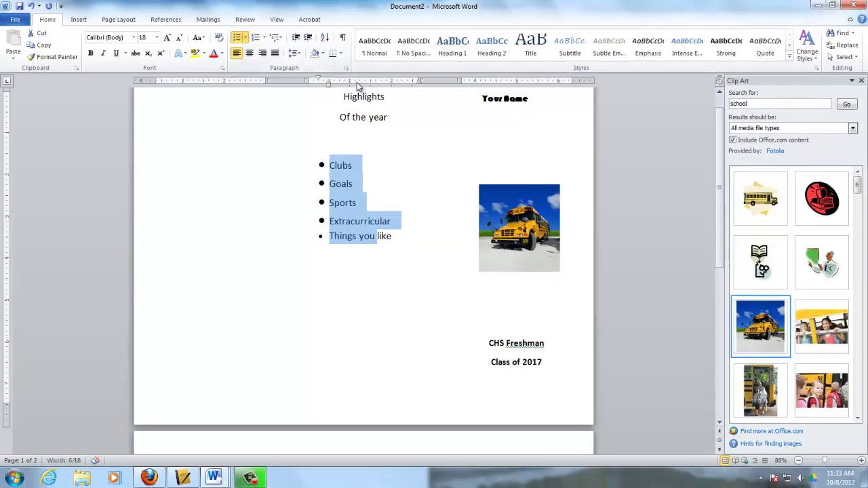
- Set Your Name in Castellar and copy that formatting onto the Highlights / Of the year heading
left_click(360, 97)
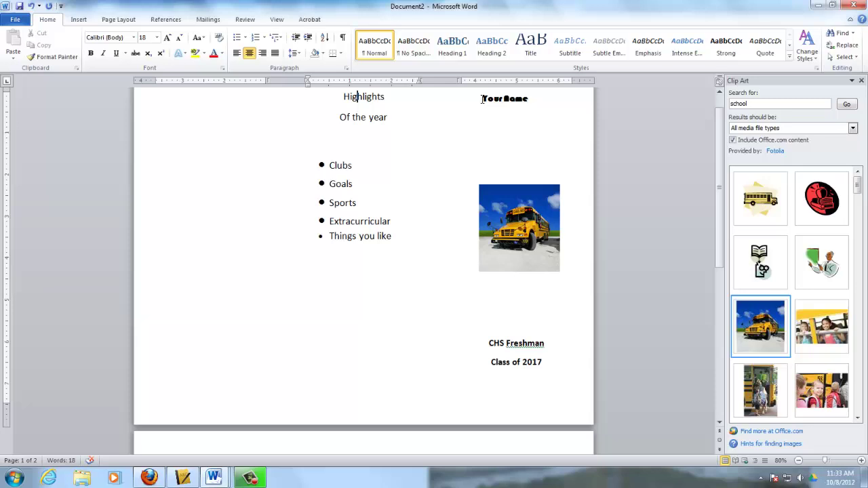
left_click_drag(482, 99, 537, 99)
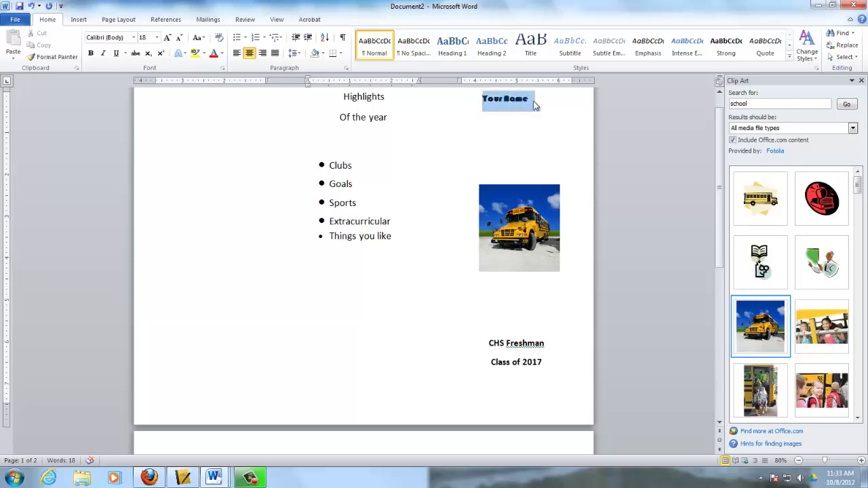
left_click(133, 37)
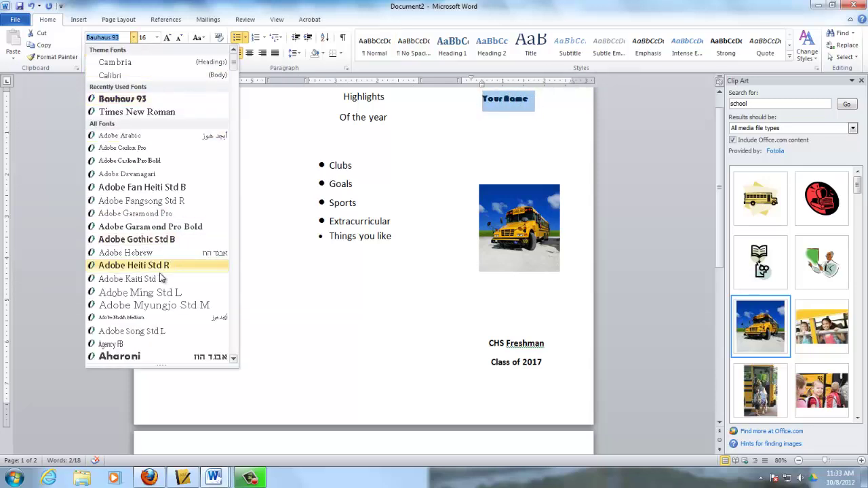
scroll(158, 278, "down", 6)
scroll(158, 278, "down", 6)
scroll(159, 264, "down", 6)
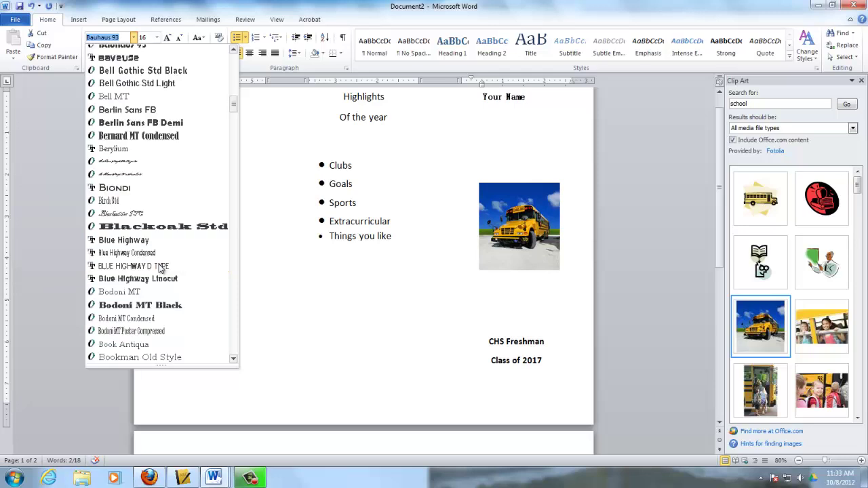
scroll(159, 263, "down", 5)
left_click(158, 264)
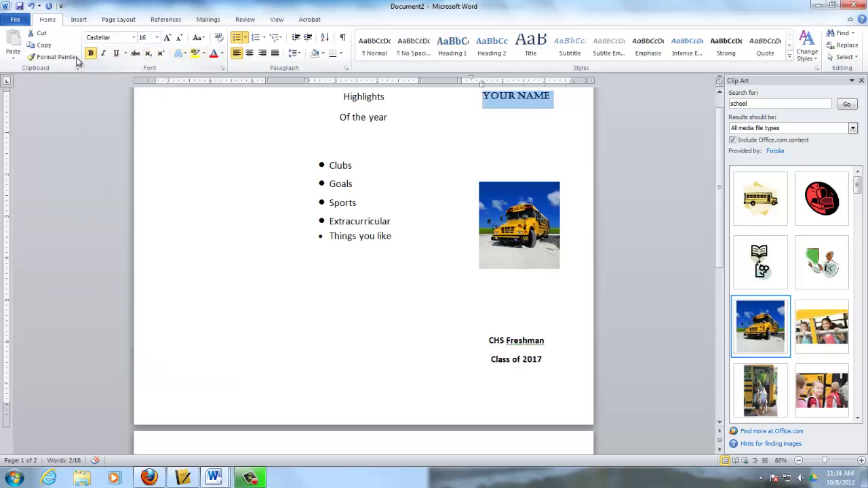
left_click(55, 58)
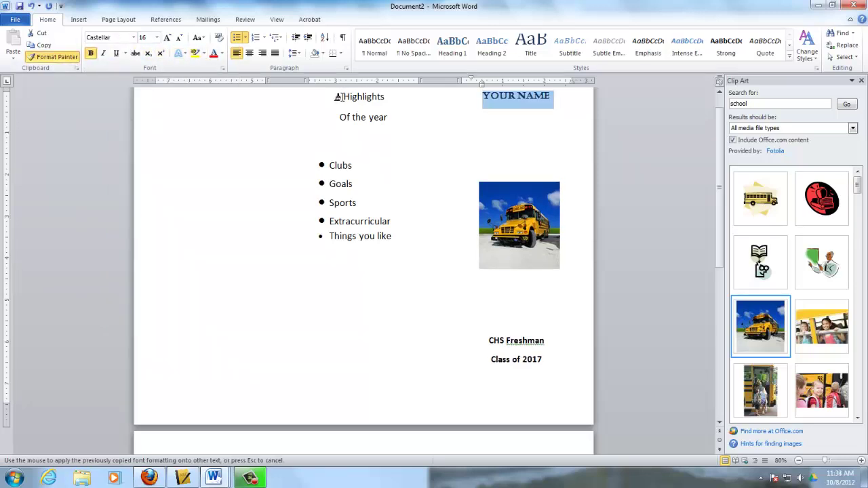
mouse_move(342, 96)
left_mouse_down()
mouse_move(386, 97)
mouse_move(401, 120)
left_mouse_up()
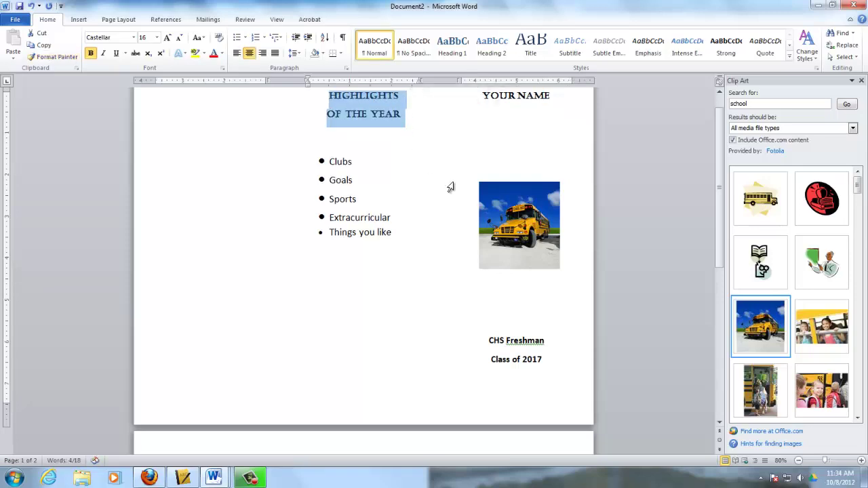
left_click(399, 202)
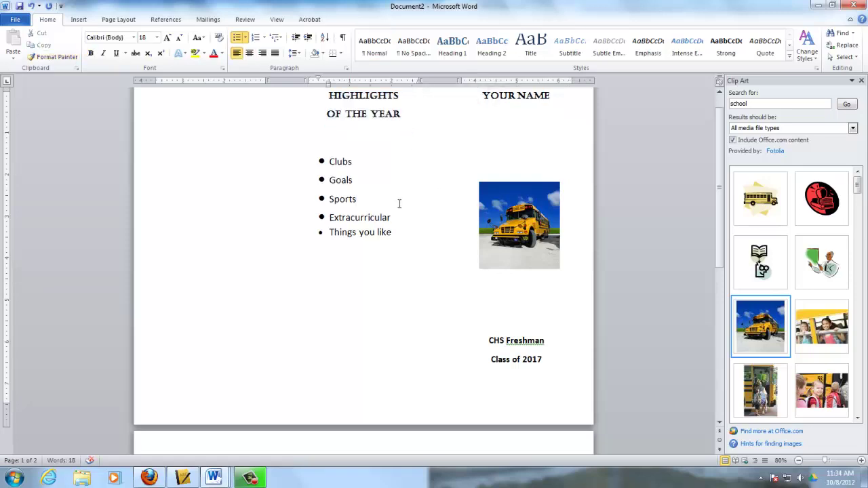
- Fix the Things you like bullet so all five bullets are evenly spaced
scroll(399, 204, "up", 1)
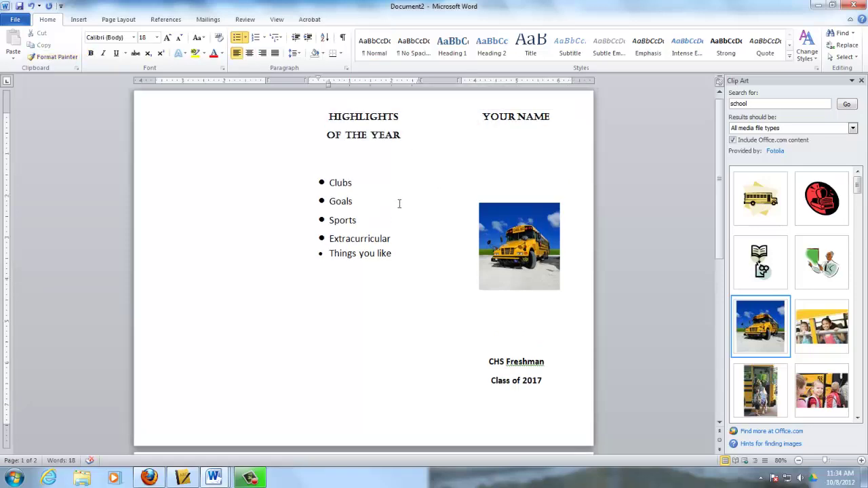
left_click(330, 257)
key("BackSpace")
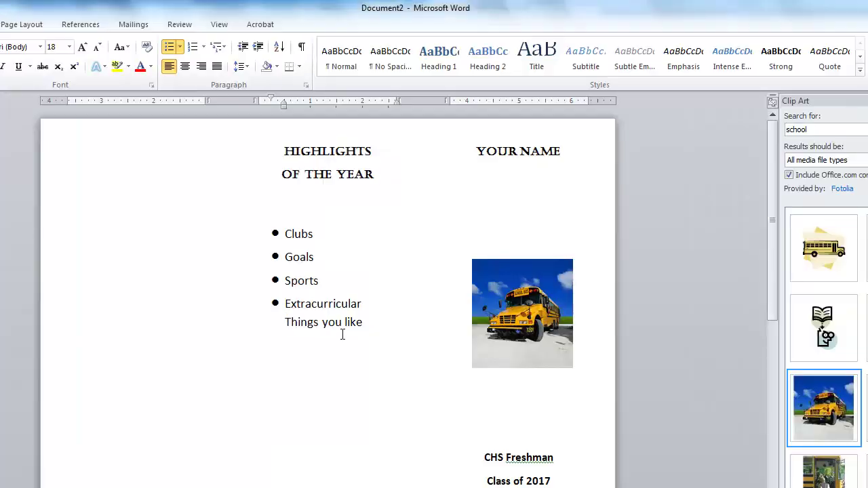
key("Return")
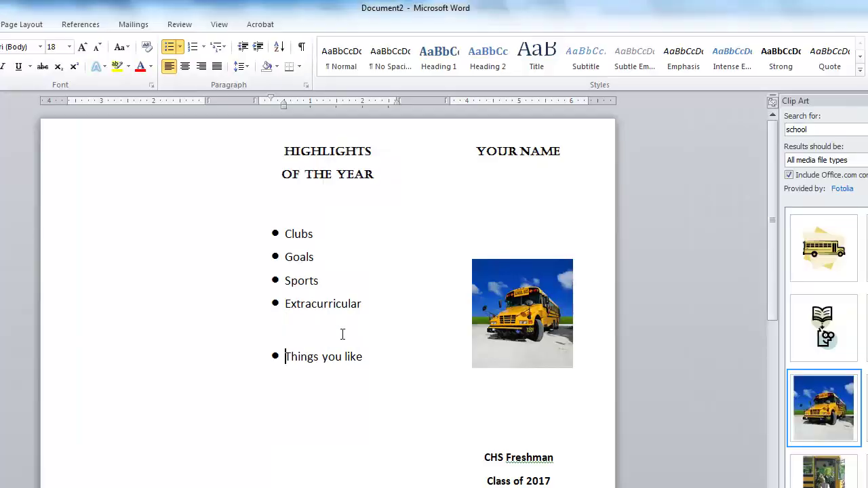
key("BackSpace")
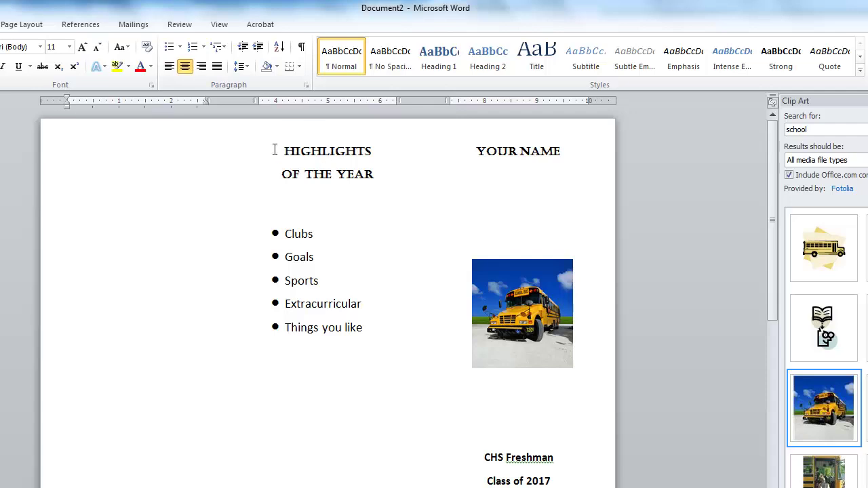
- Add an About Me heading in the left column with the HIGHLIGHTS heading formatting
left_click(183, 157)
type("About Me")
type("make a bullete")
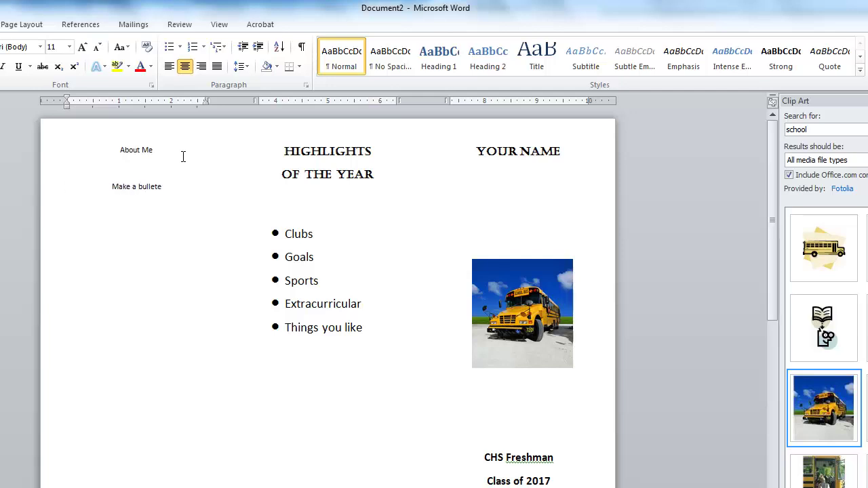
type("d list about y")
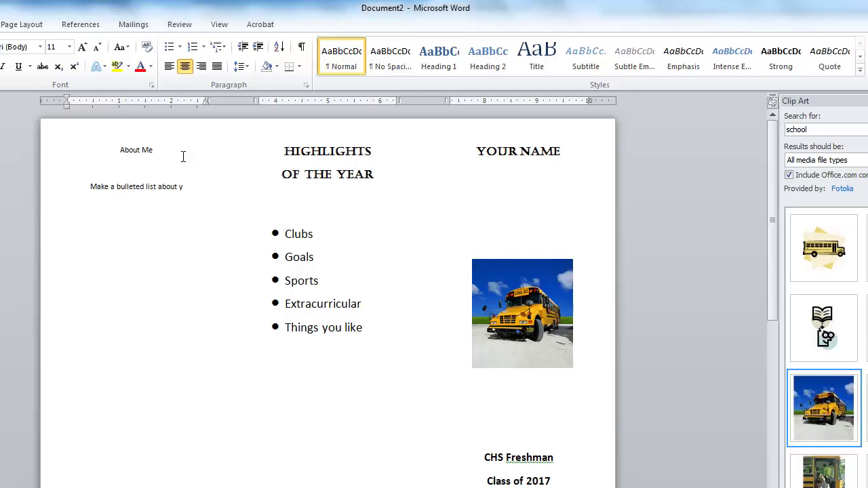
type("ourself")
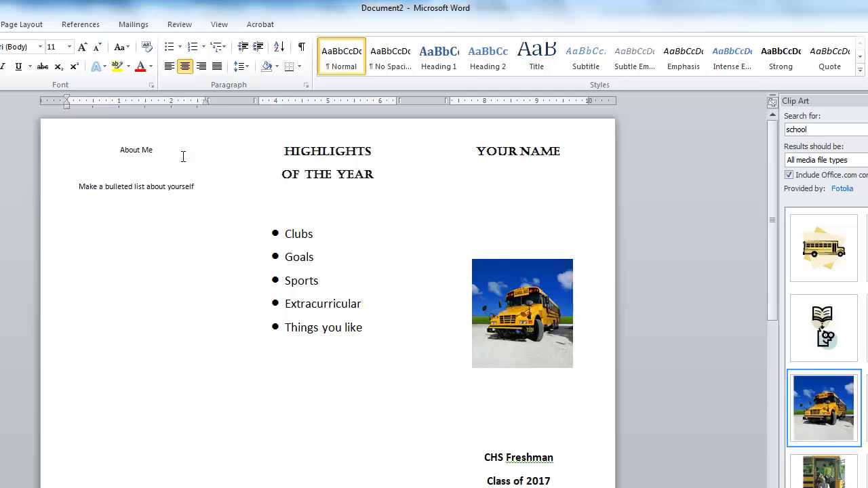
left_click(296, 151)
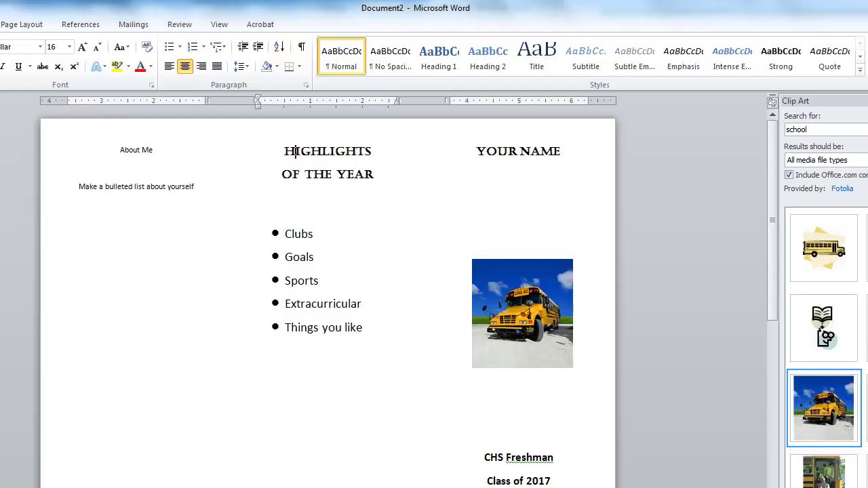
left_click_drag(98, 152, 167, 153)
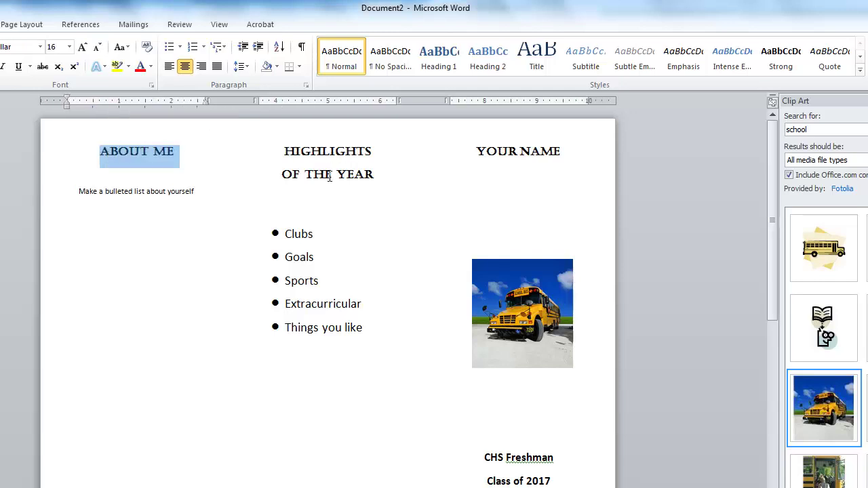
- Copy the Clubs, Goals, Sports, Extracurricular bullet list for placement under About Me
left_click(130, 195)
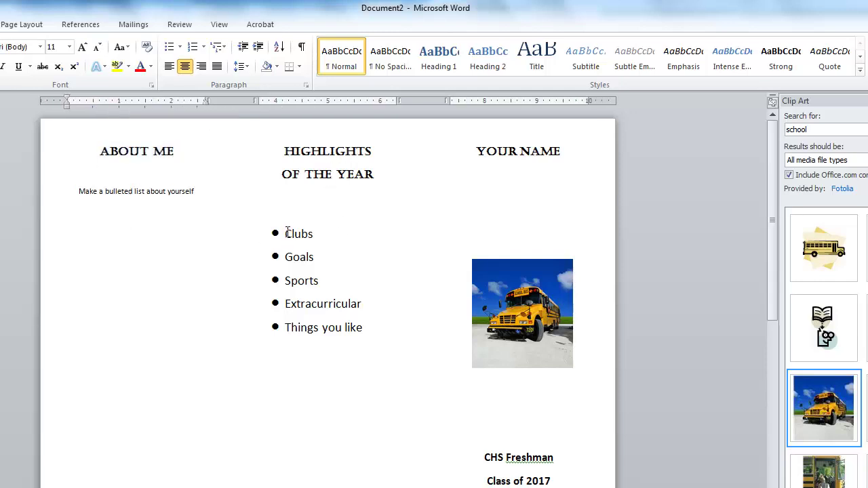
left_click_drag(287, 232, 386, 325)
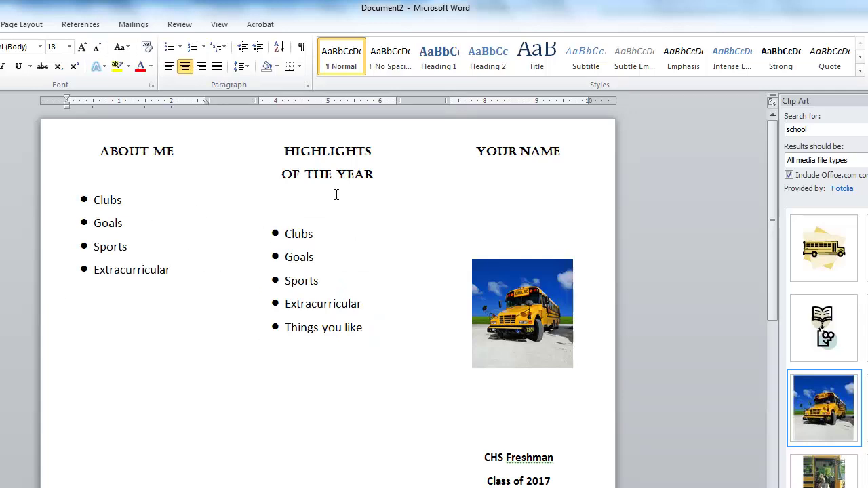
left_click(287, 234)
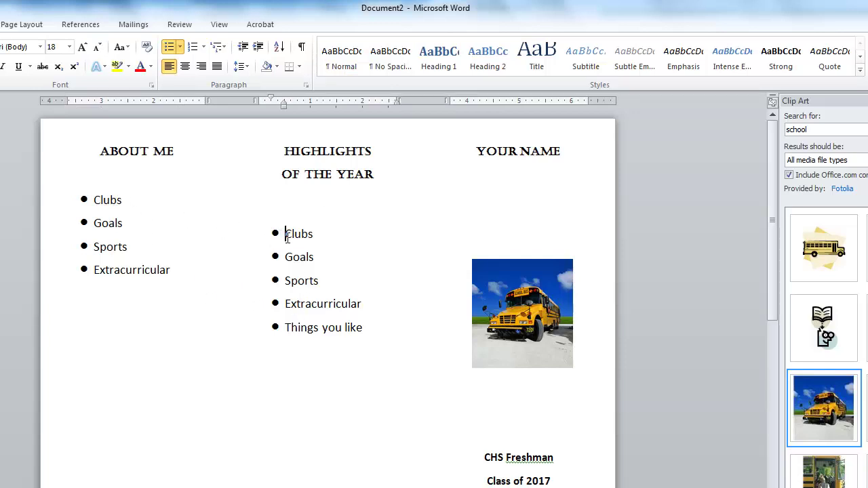
- Apply 2.5 line spacing to the Highlights list and the About Me list
left_click_drag(287, 236, 374, 328)
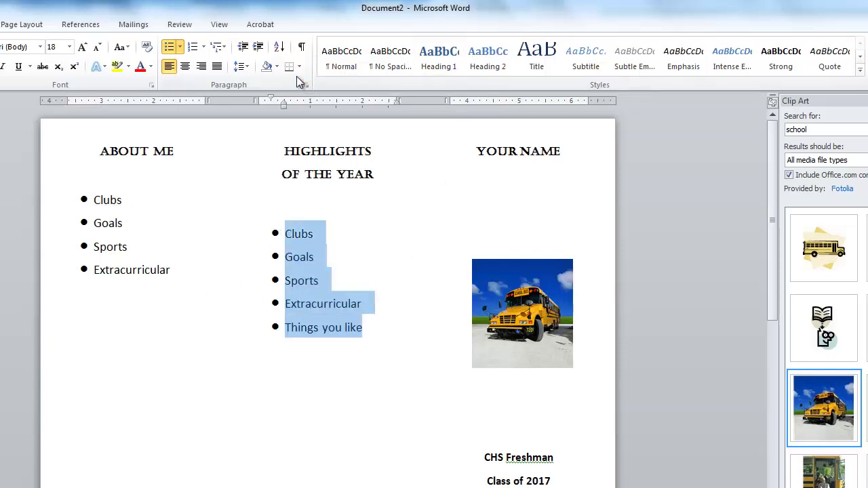
left_click(249, 67)
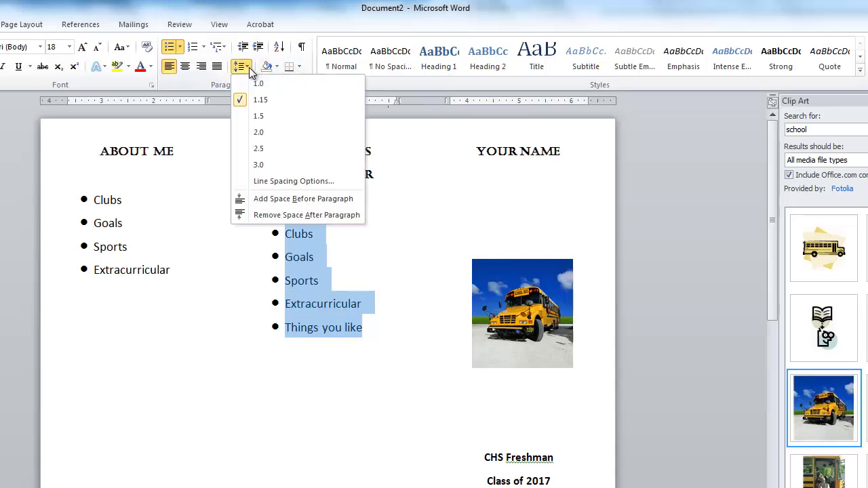
left_click(260, 149)
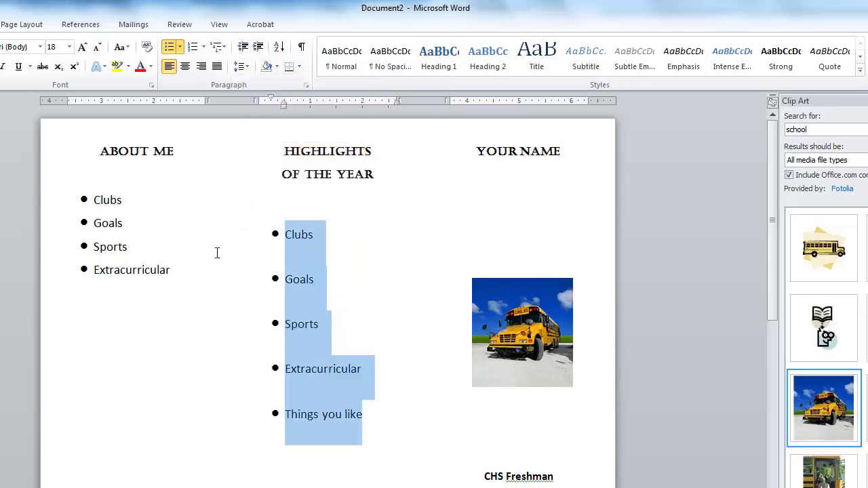
left_click_drag(77, 200, 120, 436)
key("F4")
left_click(123, 433)
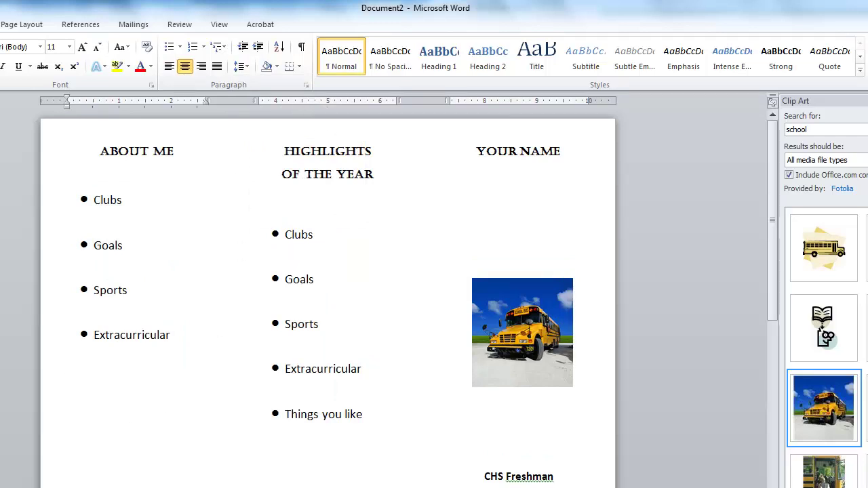
- Insert a book clip art below the About Me list and resize it smaller
left_click(1, 24)
left_click(823, 329)
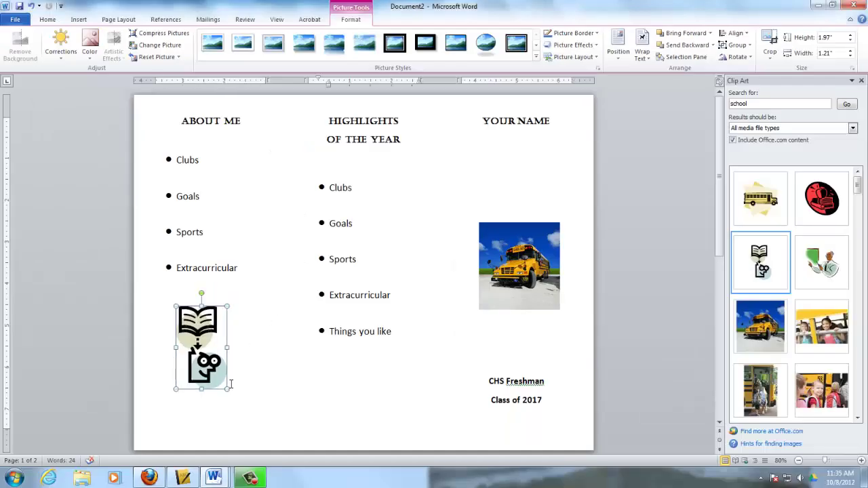
left_click_drag(202, 389, 202, 327)
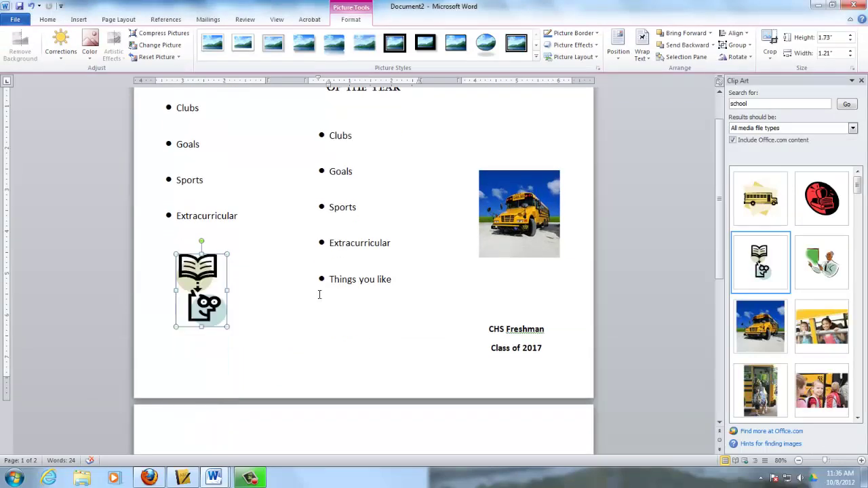
scroll(320, 295, "up", 1)
scroll(321, 294, "down", 4)
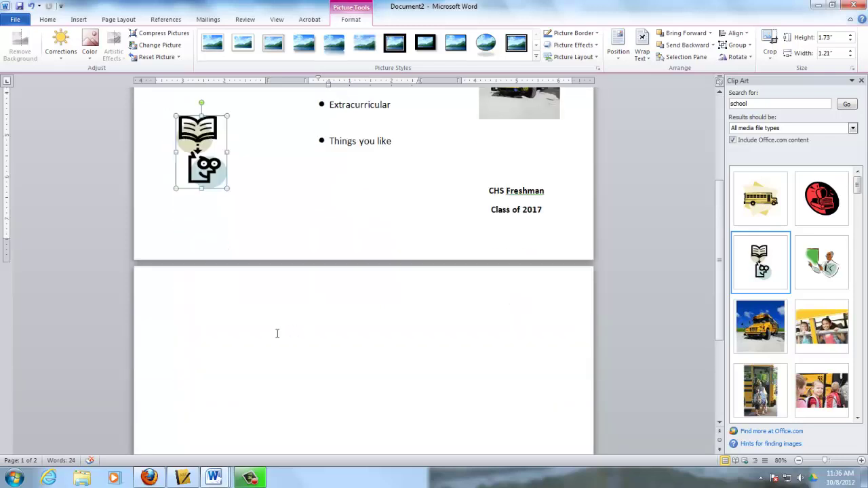
- Head the page-2 columns First Trimester, Second Trimester and Third Trimester
left_click(220, 311)
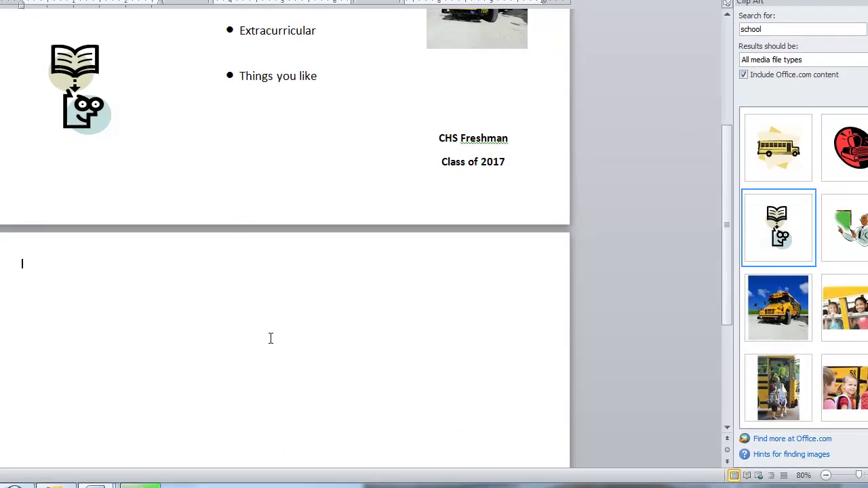
type("rst Trimester")
double_click(282, 264)
type("Second Trimester")
double_click(484, 269)
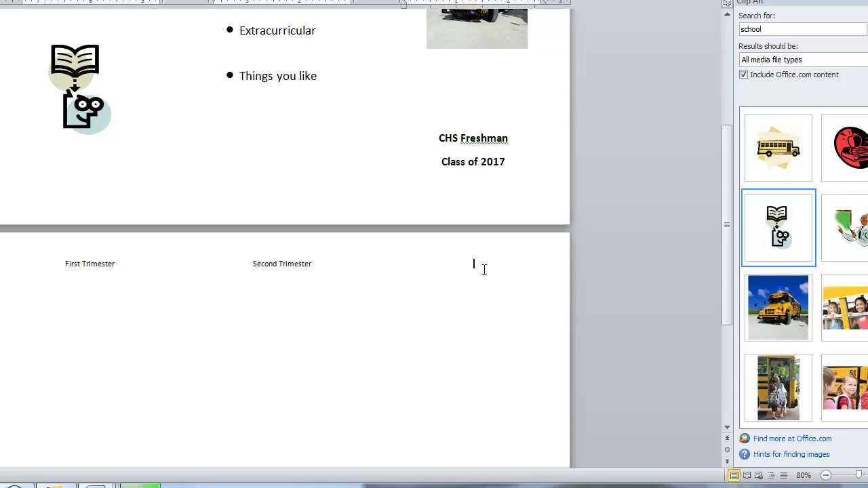
type("Third Trimester")
- Add two class-and-teacher lines under First Trimester with 2.0 line spacing
left_click(151, 270)
type("\\")
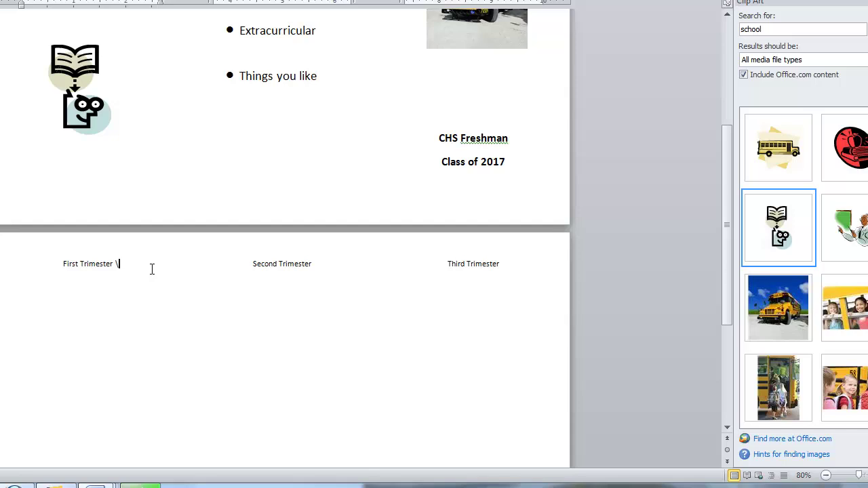
key("BackSpace")
key("Return")
key("Return")
type("BMA1a- Mrs. Tanner Next class – next teacher")
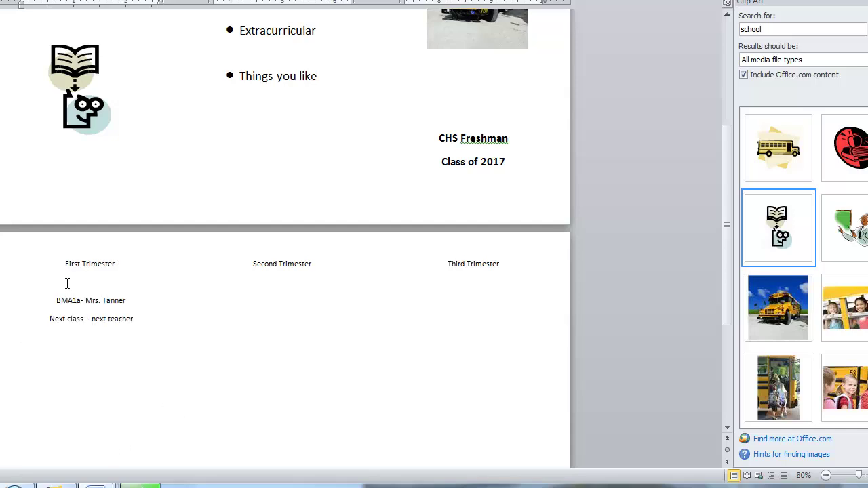
left_click(54, 300)
key("shift+Down")
key("shift+Down")
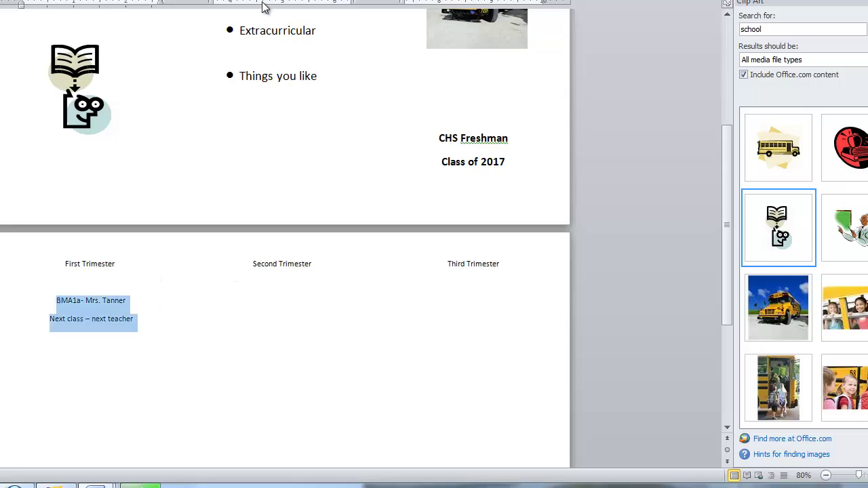
left_click(194, 0)
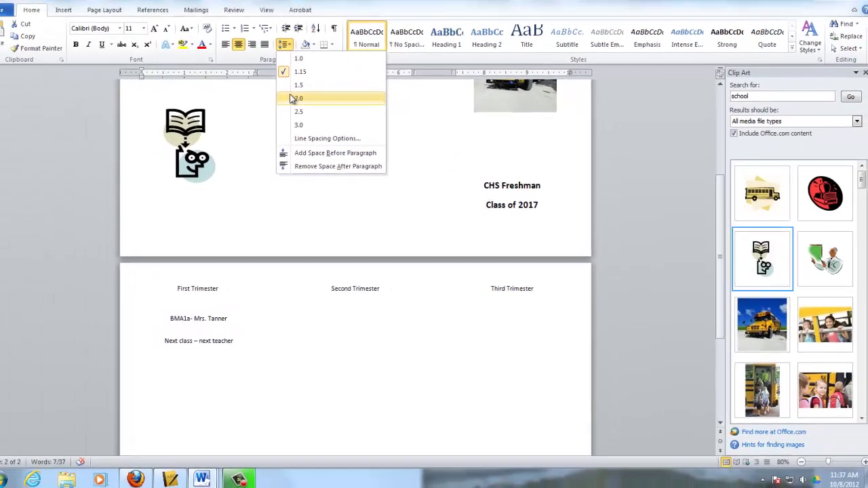
left_click(213, 31)
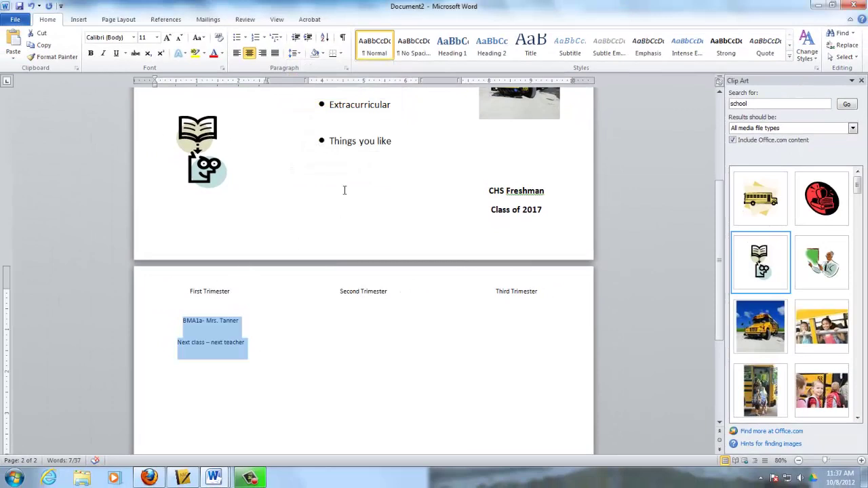
scroll(401, 170, "up", 4)
- Copy the OF THE YEAR Castellar formatting onto all three trimester headings
left_click(343, 97)
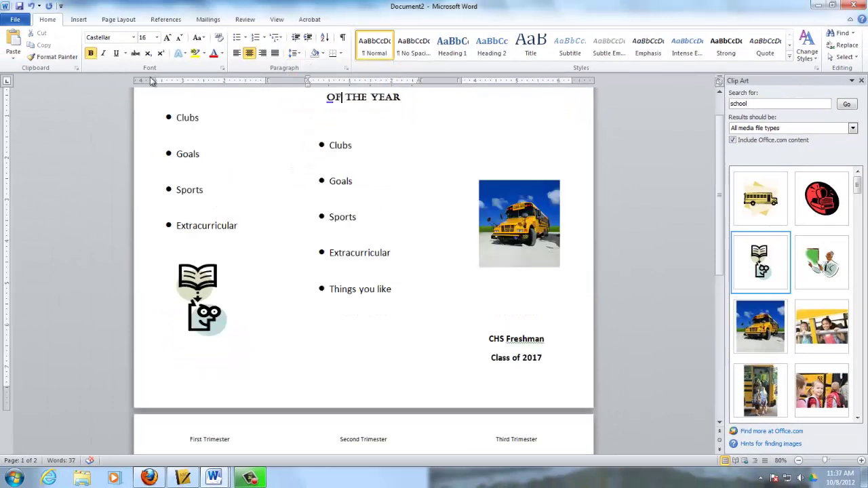
left_click(54, 58)
scroll(287, 200, "down", 4)
left_click_drag(163, 313, 420, 314)
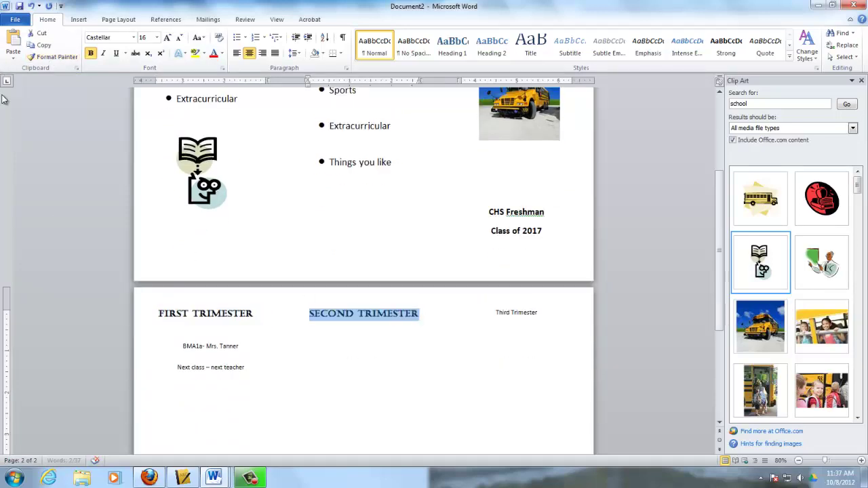
left_click(51, 57)
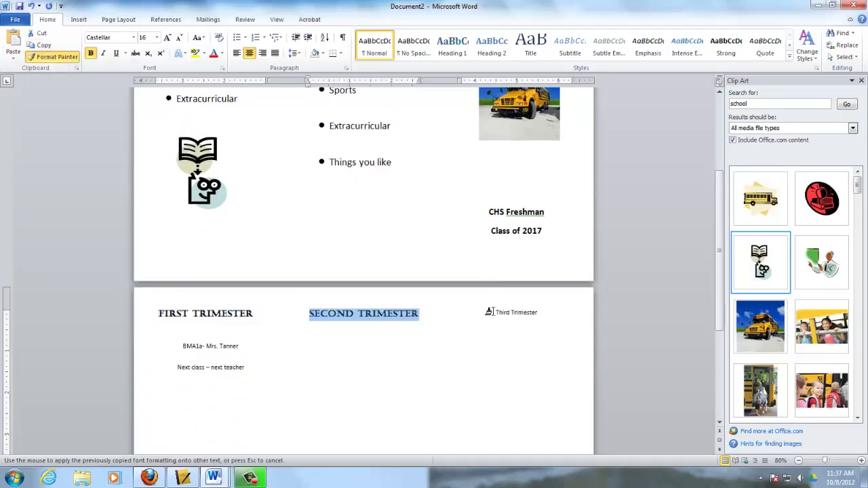
left_click_drag(491, 312, 546, 321)
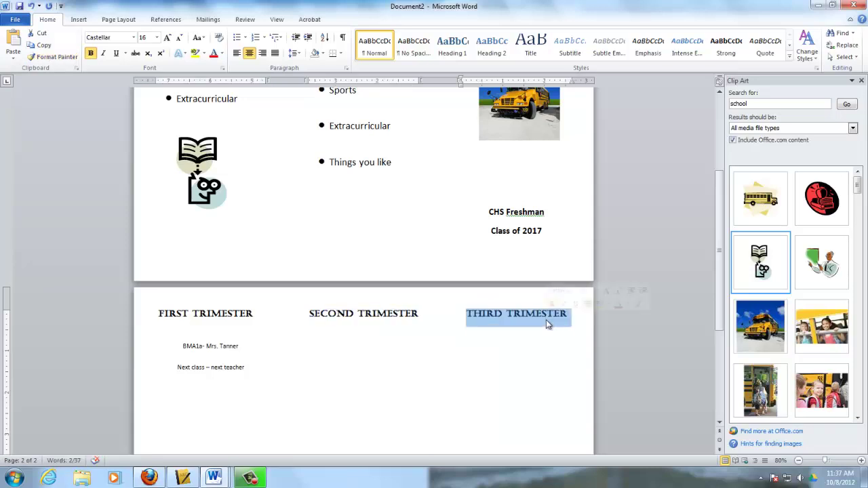
left_click(277, 364)
- Scroll through both pages to review the finished brochure
scroll(277, 364, "down", 4)
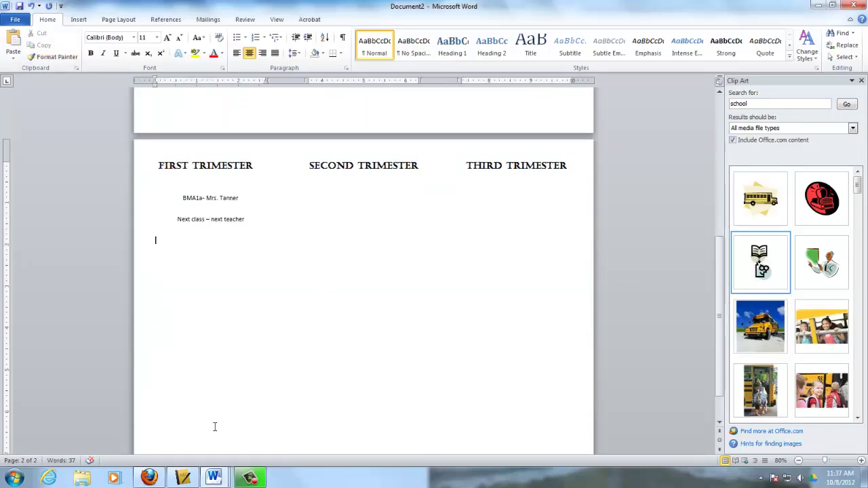
scroll(230, 414, "down", 2)
scroll(257, 378, "up", 5)
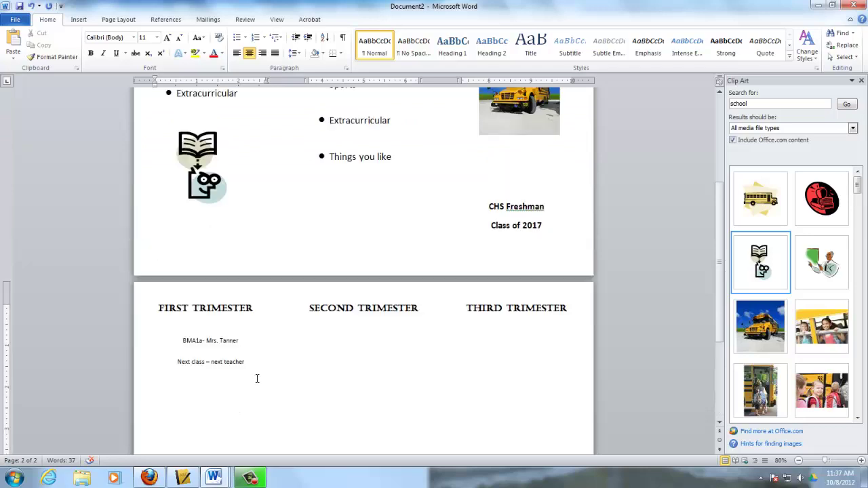
scroll(257, 379, "up", 5)
scroll(257, 378, "down", 4)
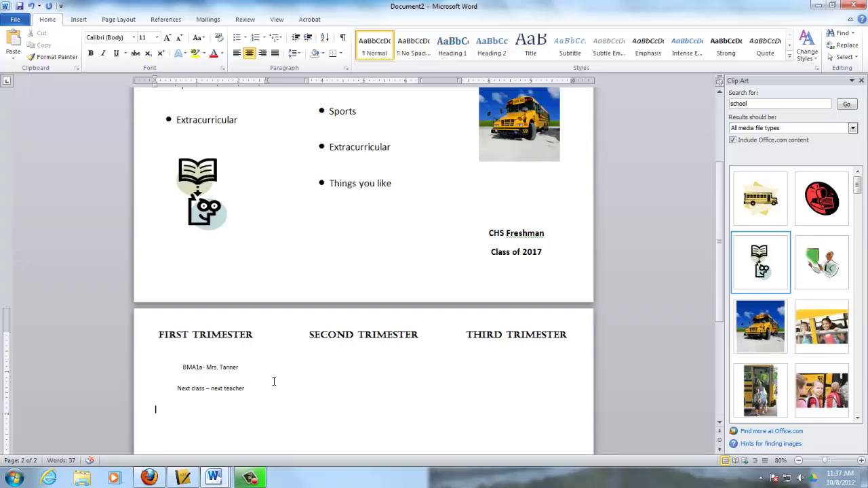
scroll(274, 381, "up", 3)
scroll(274, 381, "up", 1)
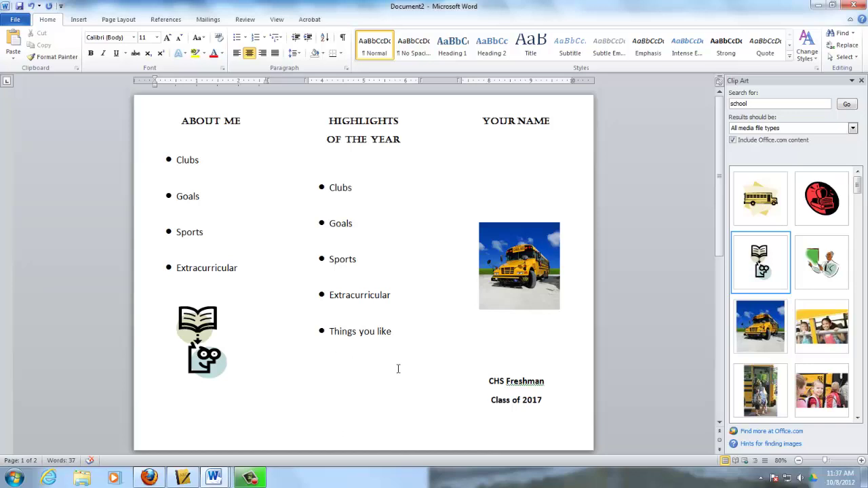
scroll(398, 368, "down", 5)
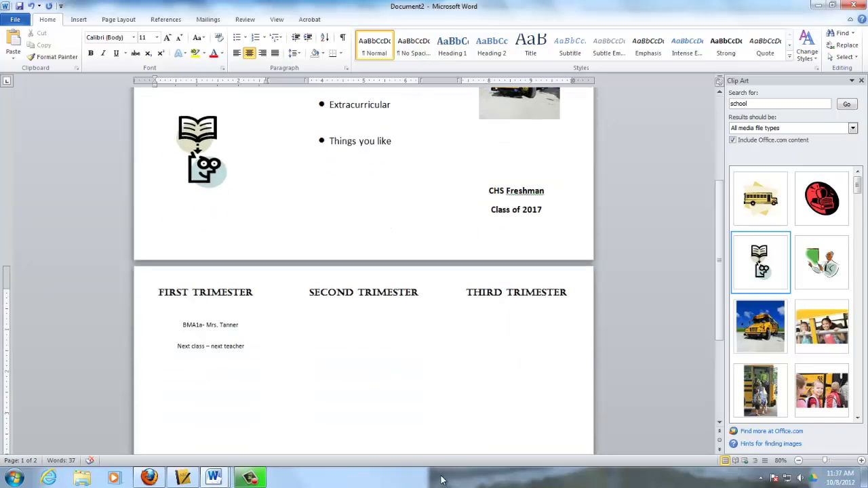